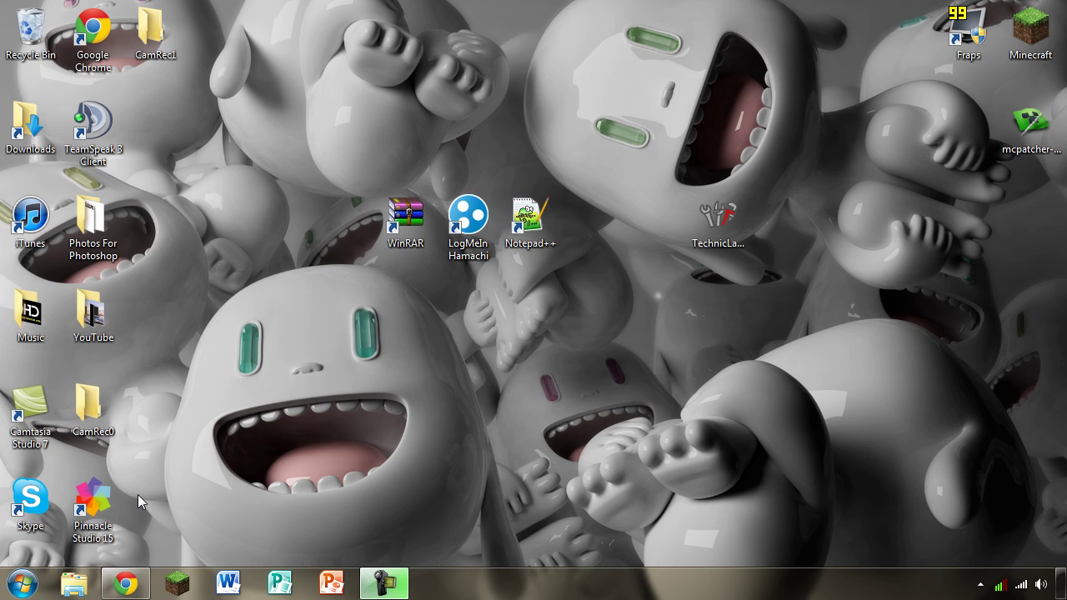
Launch Command Prompt from a Start search and run java -version to confirm Java 1.7.0_04
click(18, 587)
click(107, 543)
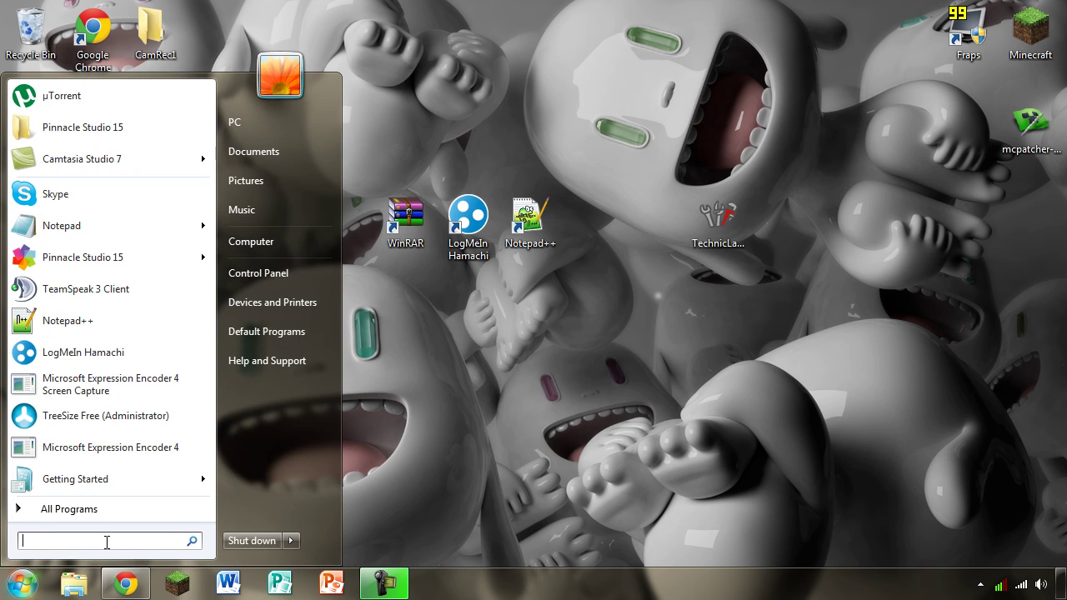
text(cmd)
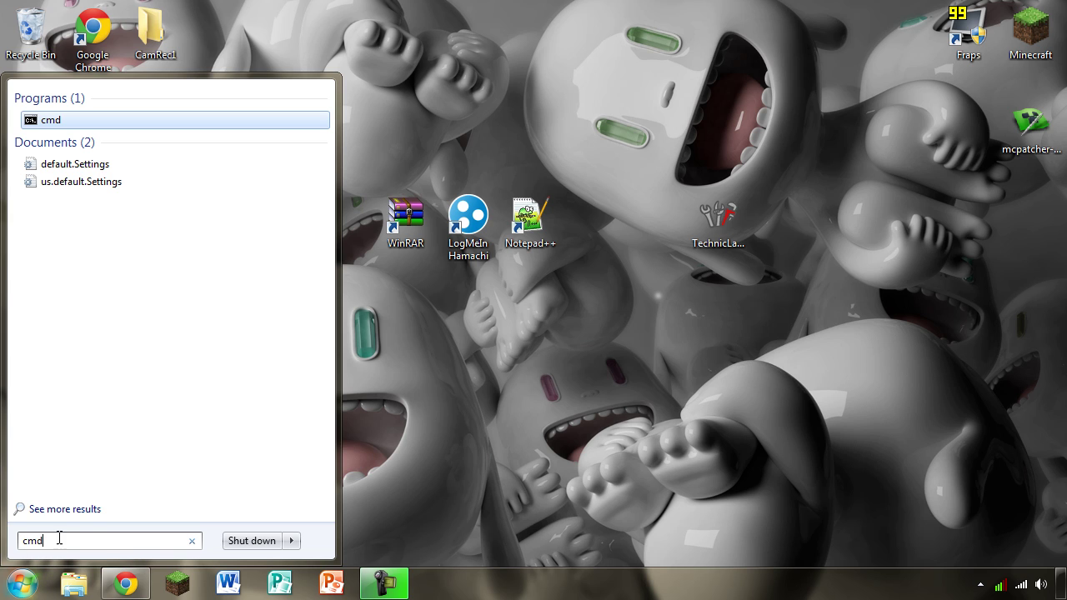
click(50, 121)
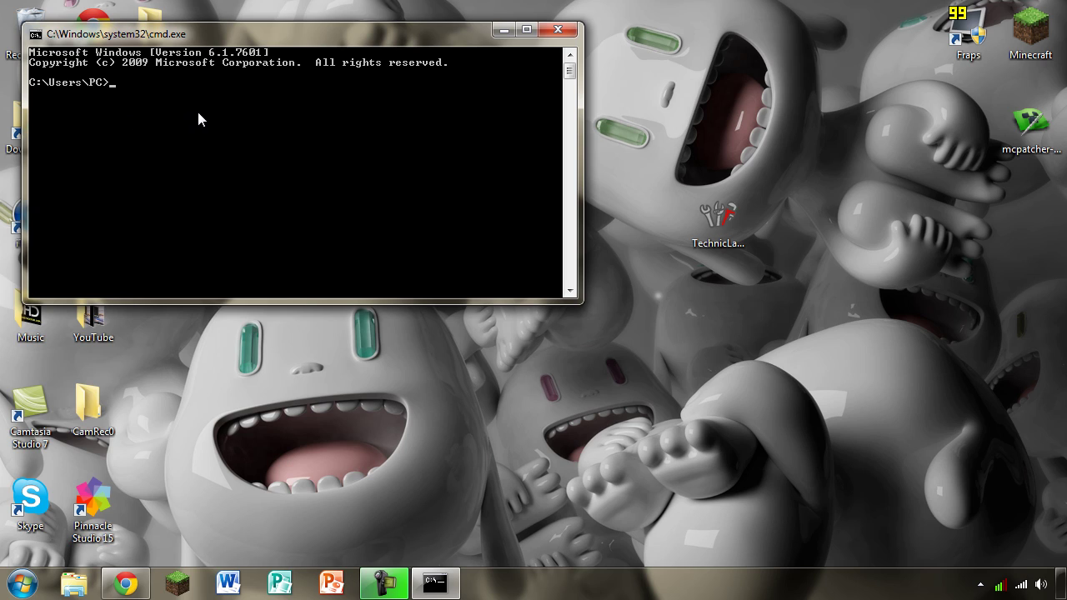
text(java -)
text(version)
key(Return)
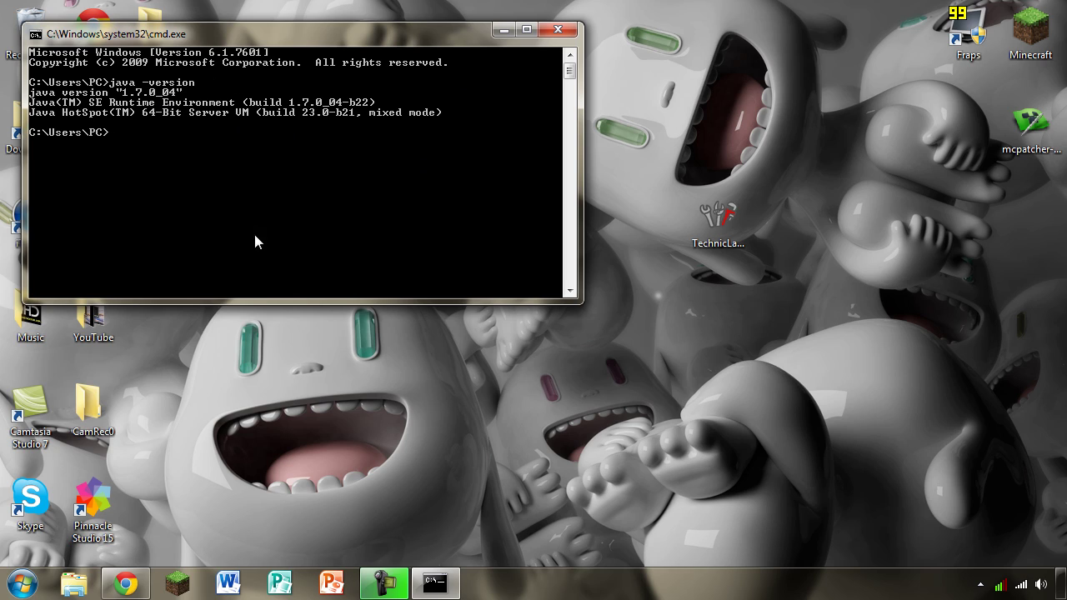
Close the console and start downloading Tekkit Server 3.1.2 from the Technic Pack Tekkit page
click(549, 31)
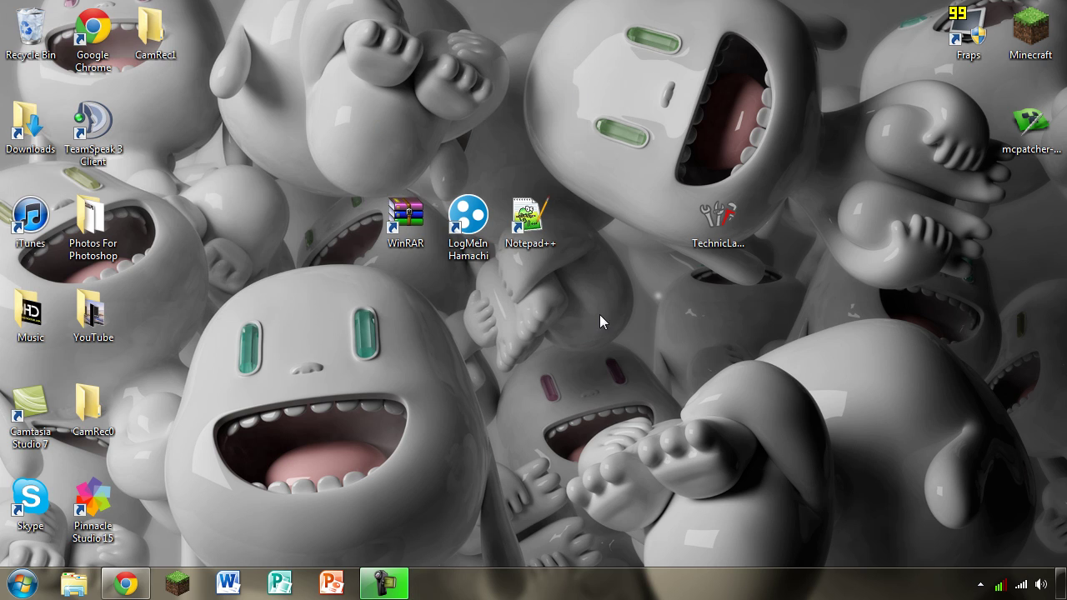
click(127, 586)
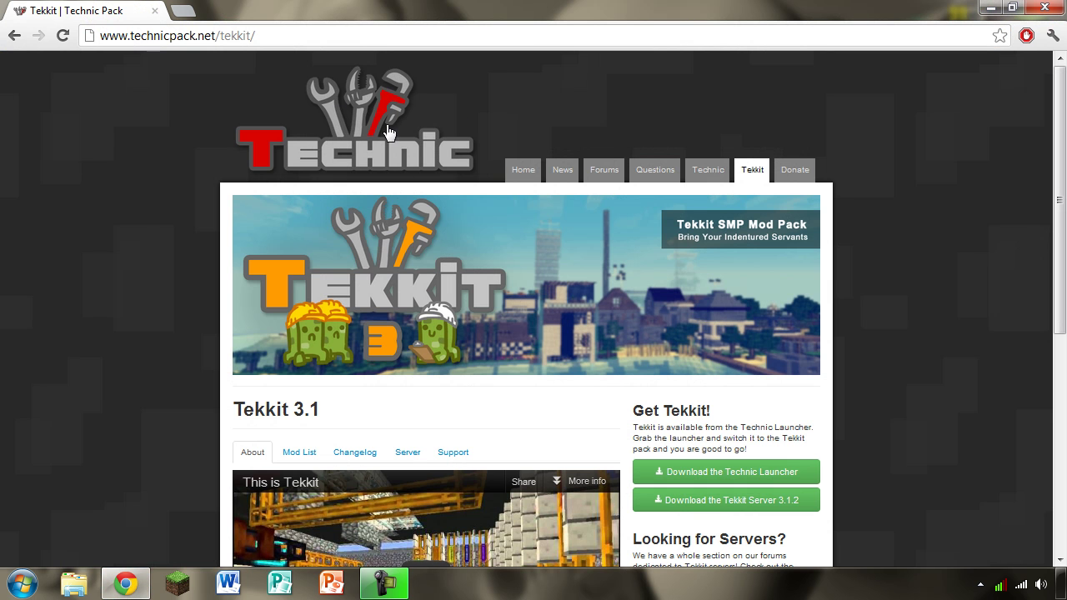
scroll(135, 123, down, 2)
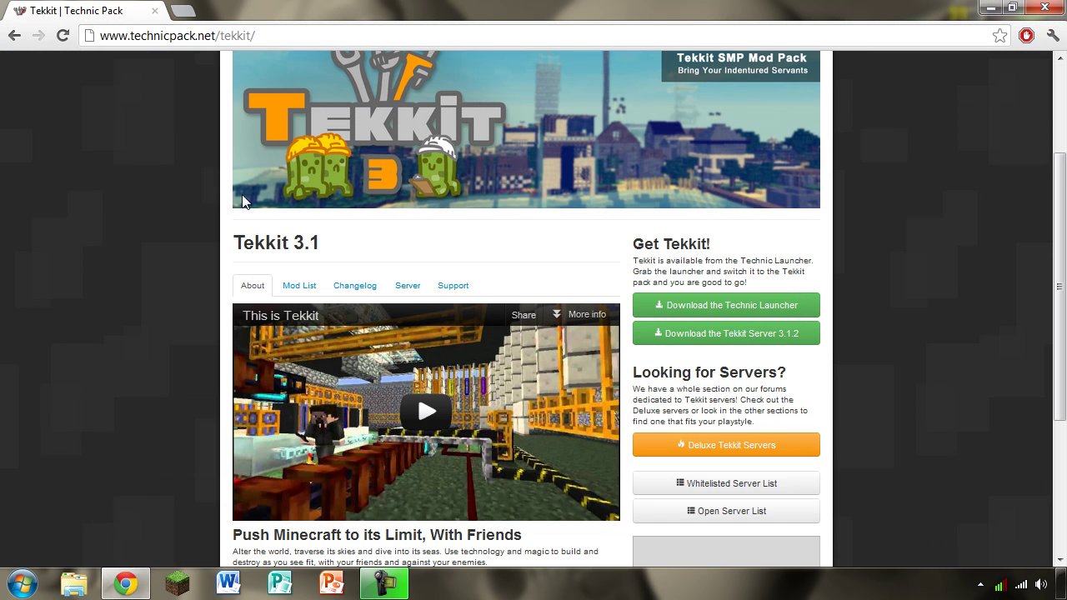
scroll(193, 329, up, 2)
scroll(192, 328, down, 2)
click(753, 334)
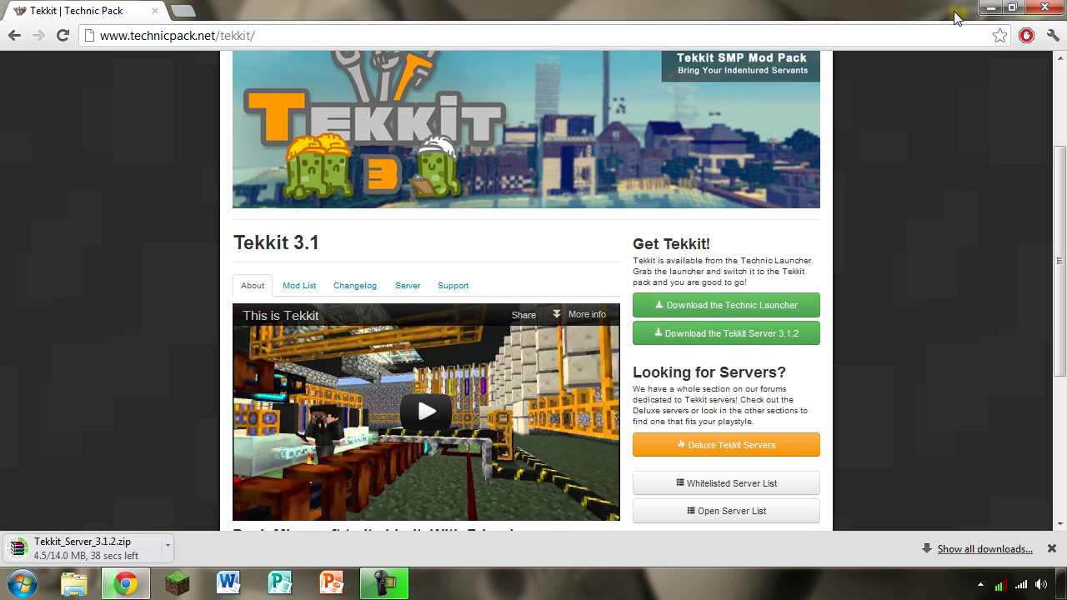
Create a new desktop folder named 'Tekkit Server'
click(990, 8)
right_click(542, 313)
mouse_move(580, 483)
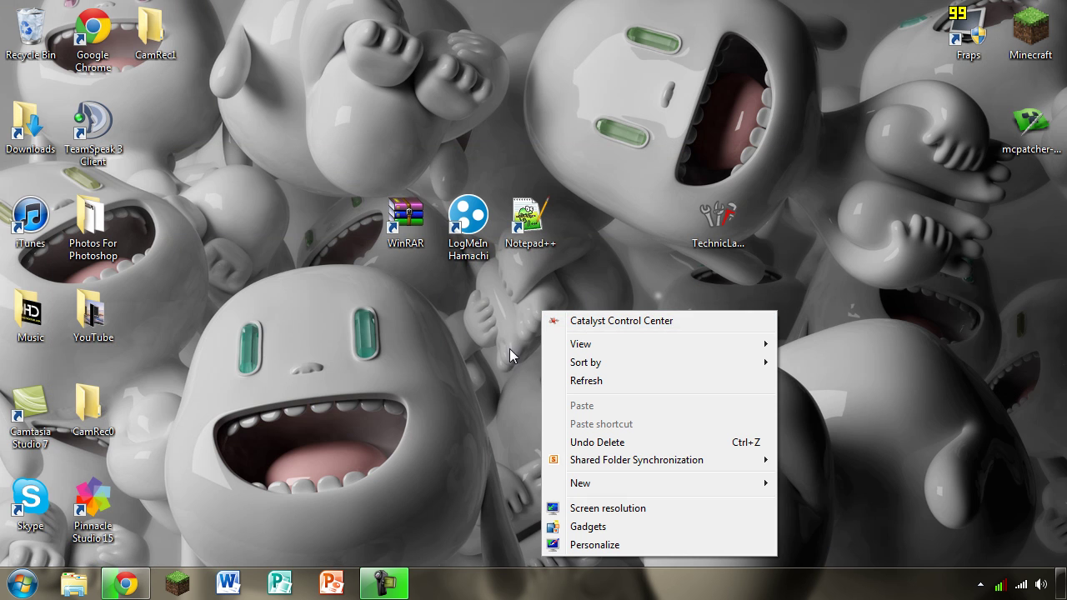
click(825, 238)
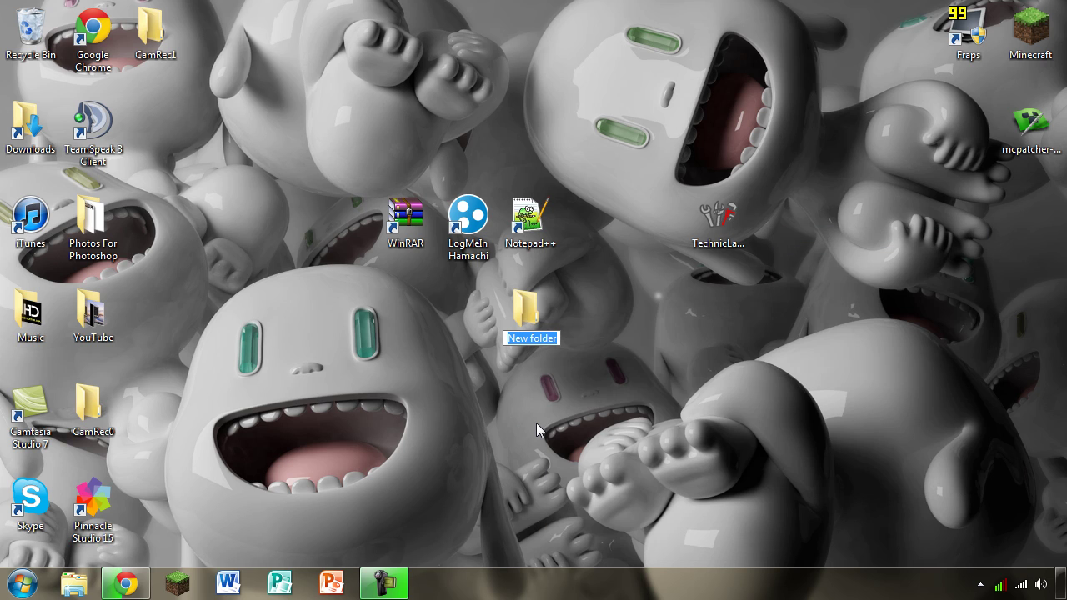
text(Tekkit Server)
key(Return)
Arrange the Tekkit Server folder and TechnicLauncher icon side by side on the desktop
mouse_move(548, 348)
mouse_down()
mouse_move(653, 252)
mouse_move(531, 323)
mouse_move(656, 226)
mouse_up()
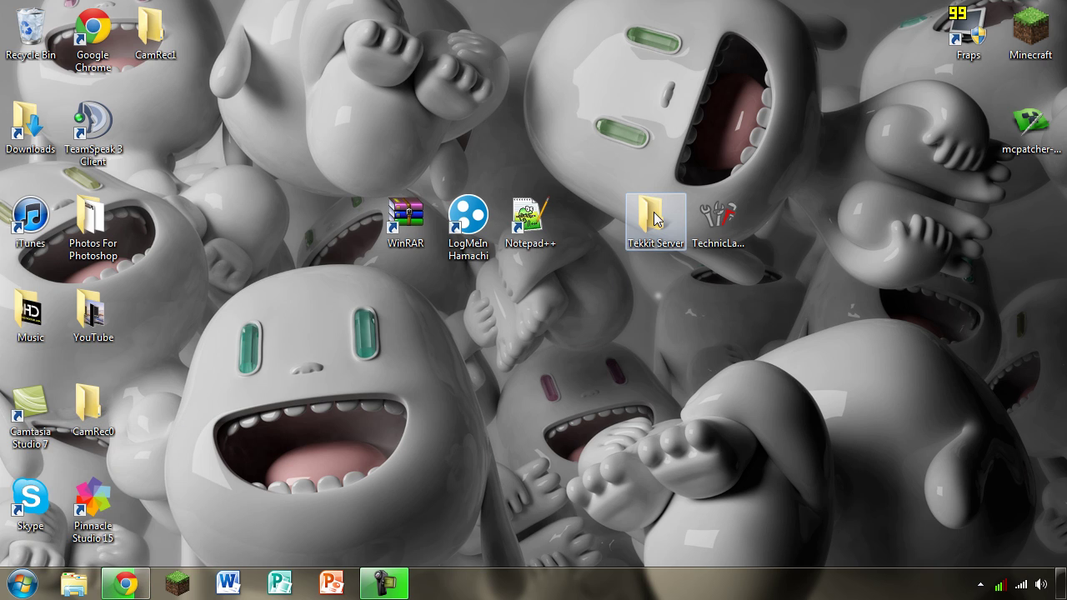
drag(711, 242, 787, 244)
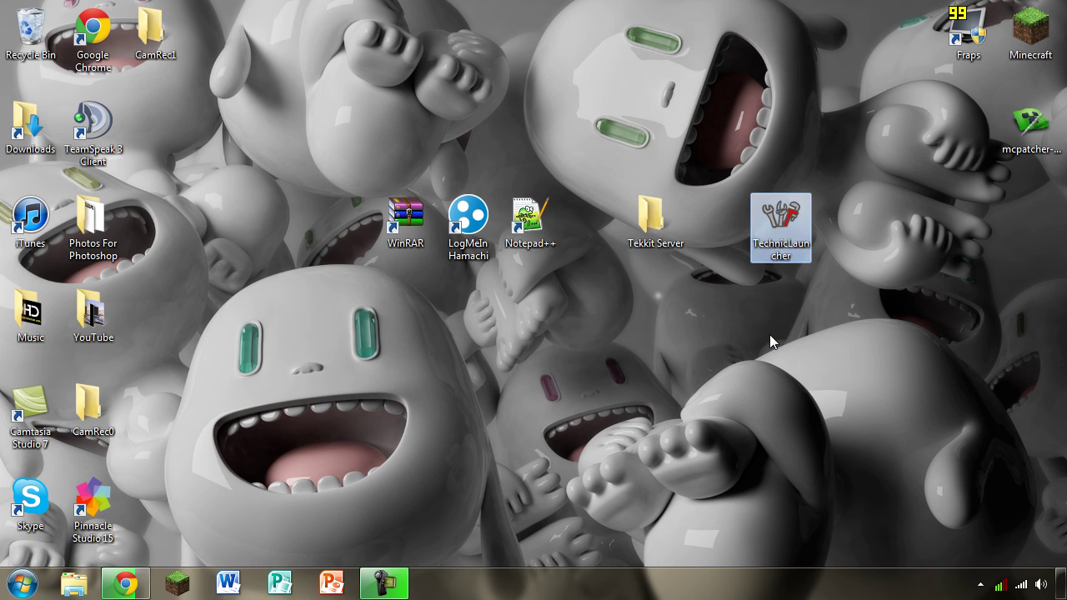
mouse_move(655, 233)
mouse_down()
mouse_move(716, 234)
mouse_move(716, 416)
mouse_up()
mouse_move(781, 218)
mouse_down()
mouse_move(781, 406)
mouse_move(280, 404)
mouse_up()
drag(781, 406, 343, 406)
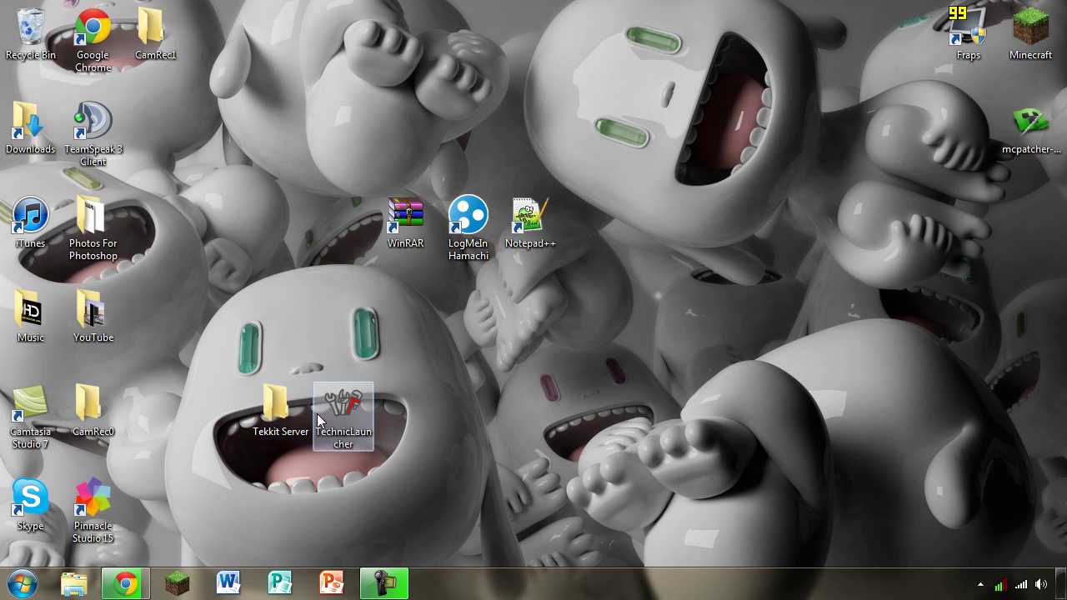
Open the downloaded Tekkit_Server_3.1.2.zip in WinRAR and dismiss the license reminder
click(338, 427)
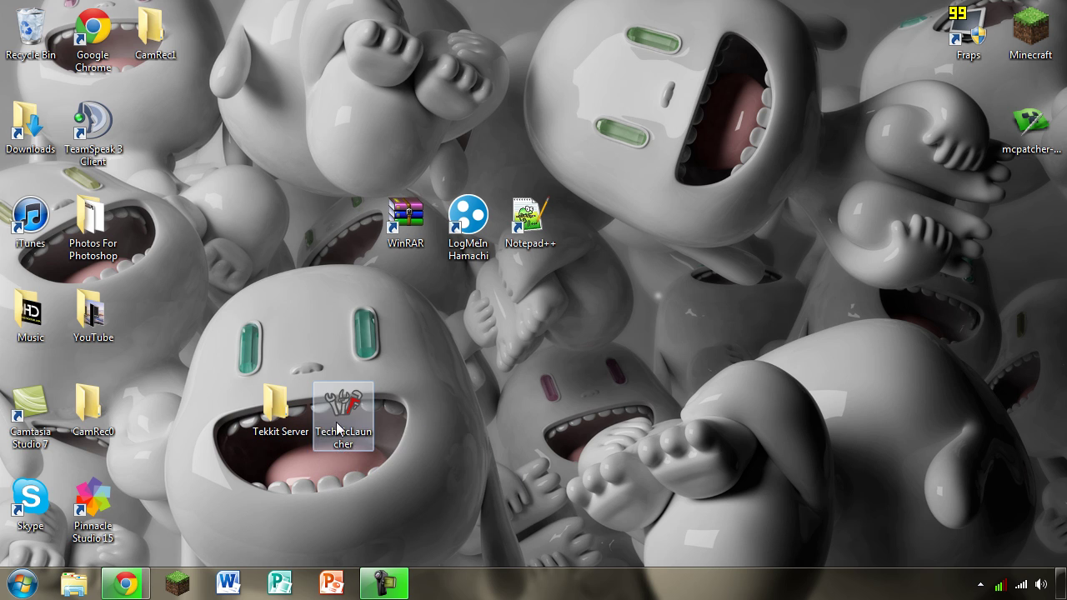
click(125, 584)
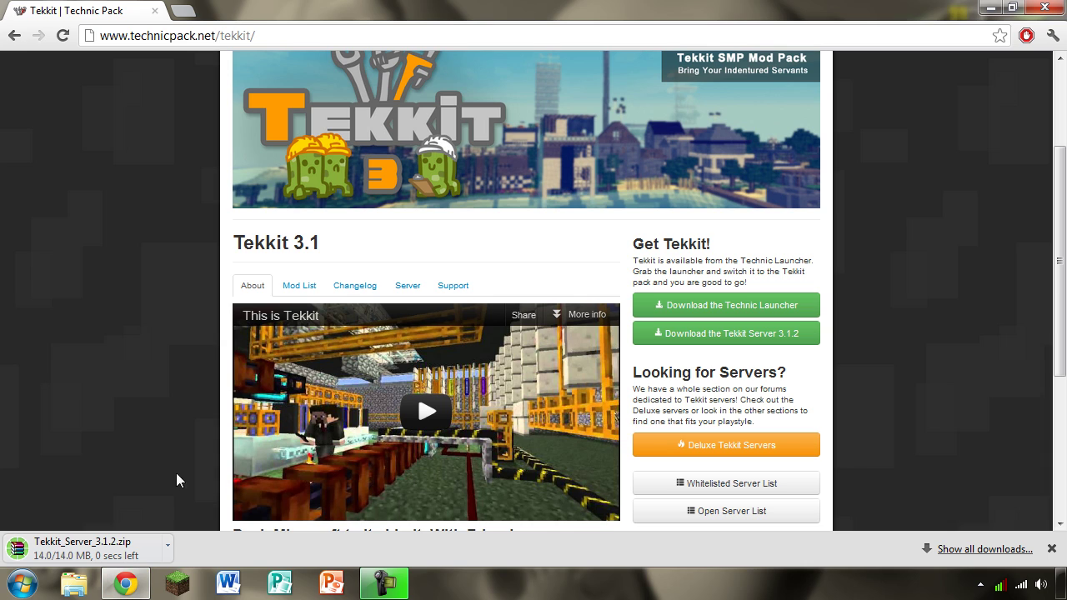
click(97, 550)
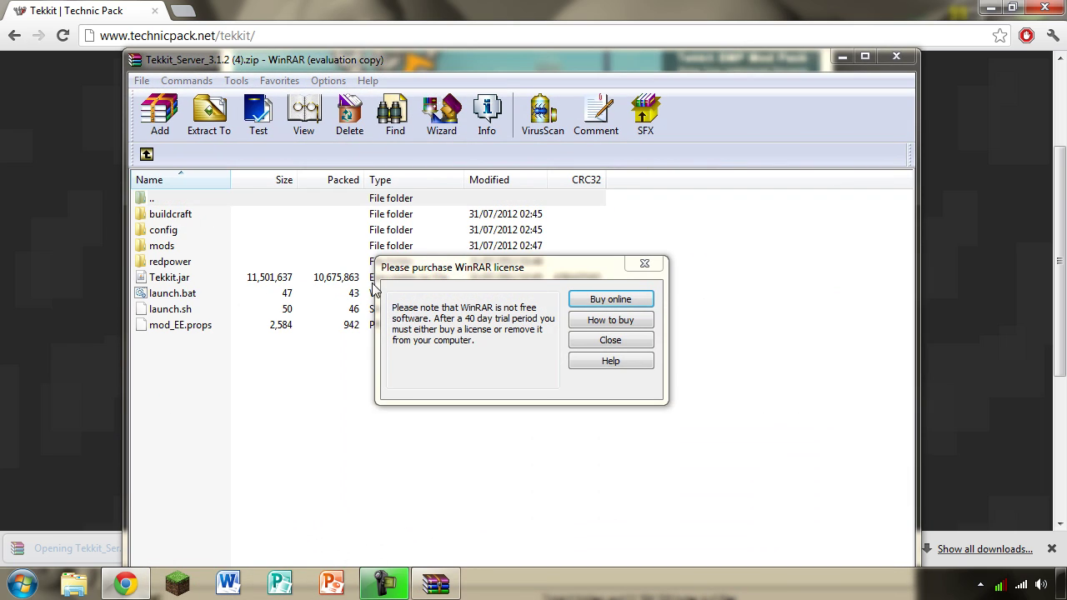
click(646, 267)
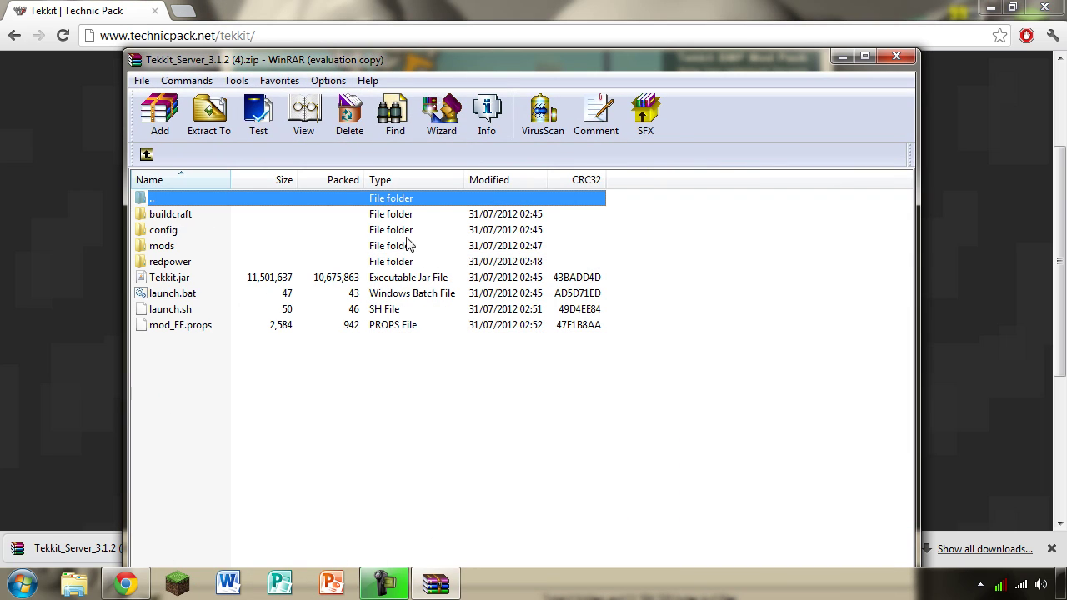
Extract all archive contents to Desktop\Tekkit Server, then close WinRAR and Chrome
shift+click(190, 325)
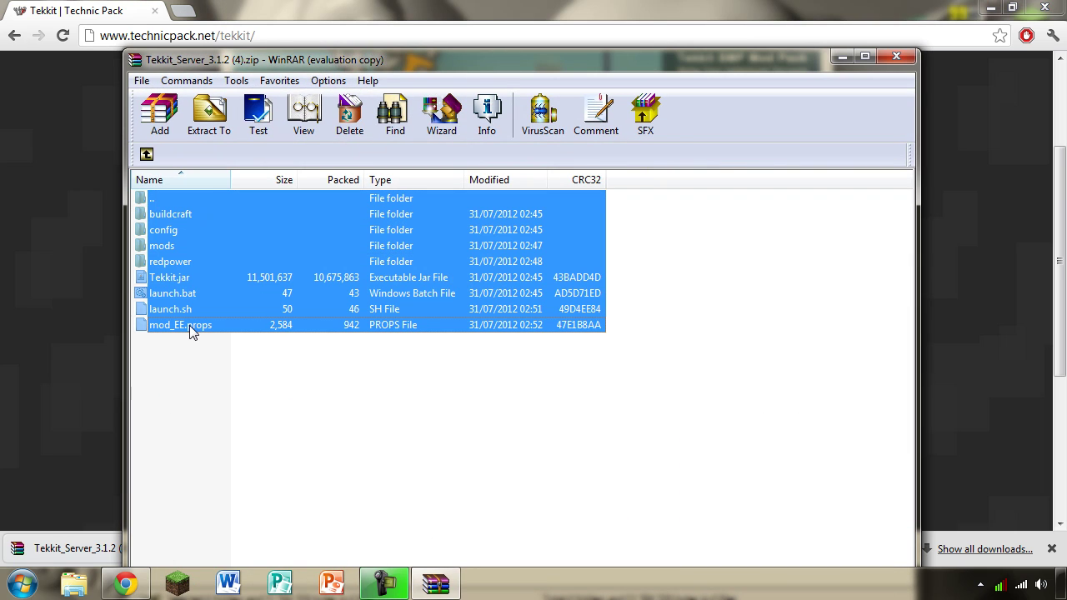
click(209, 115)
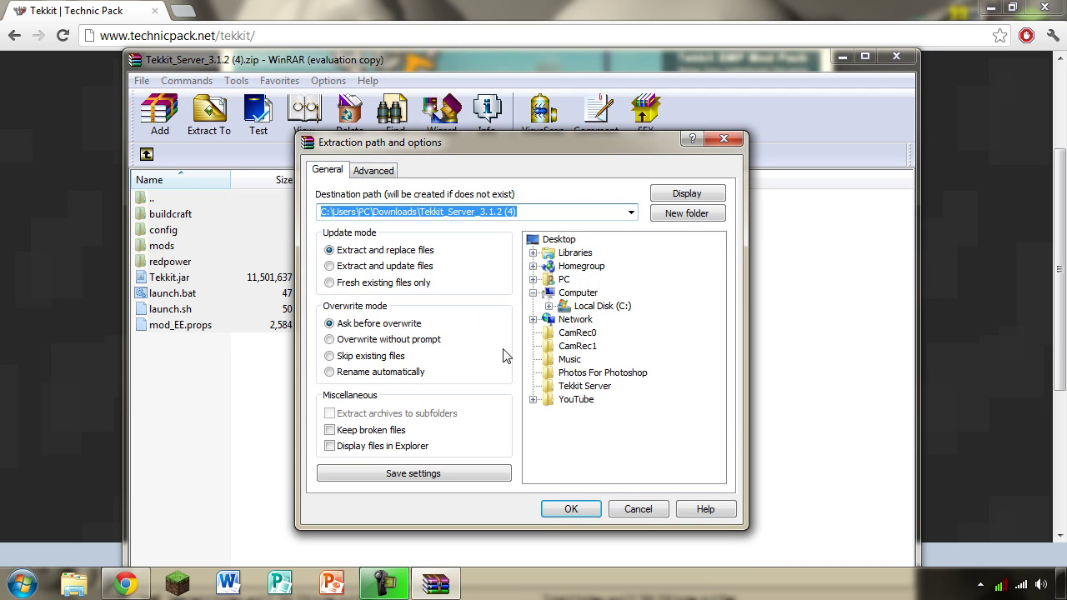
click(575, 387)
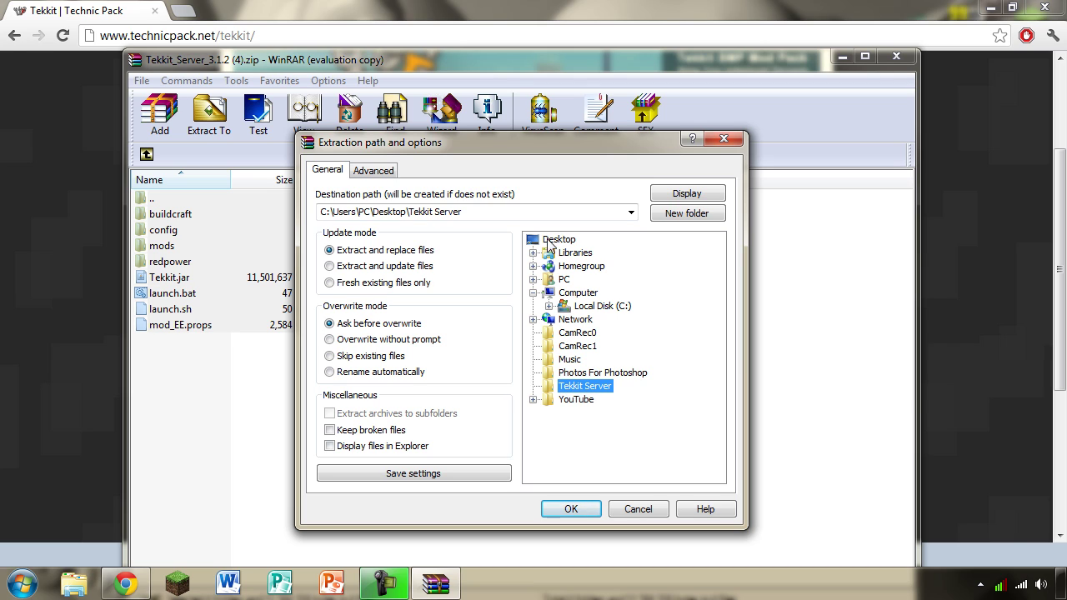
click(571, 511)
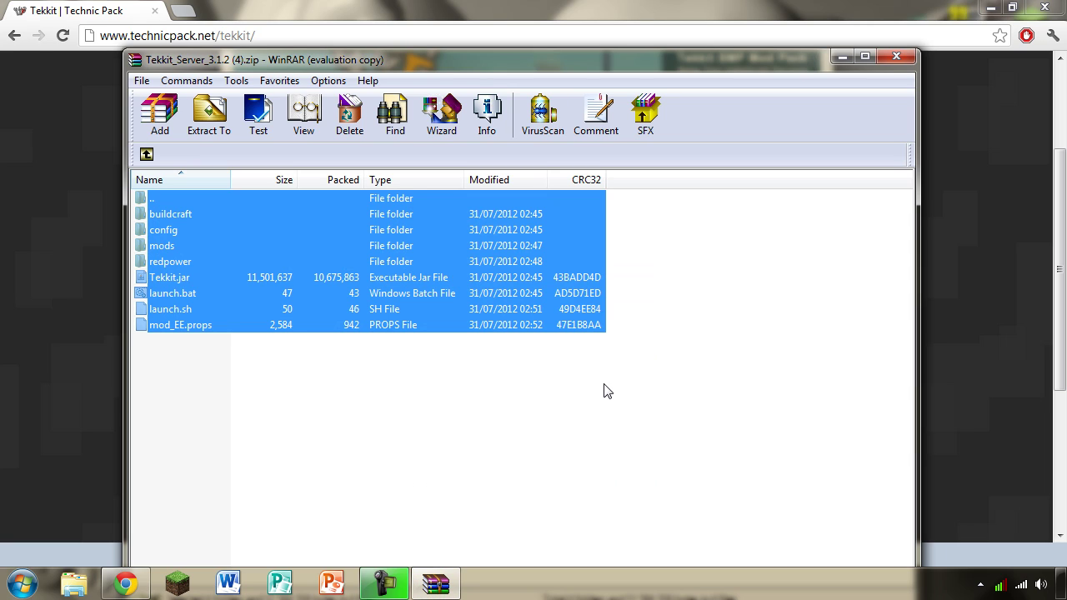
click(896, 58)
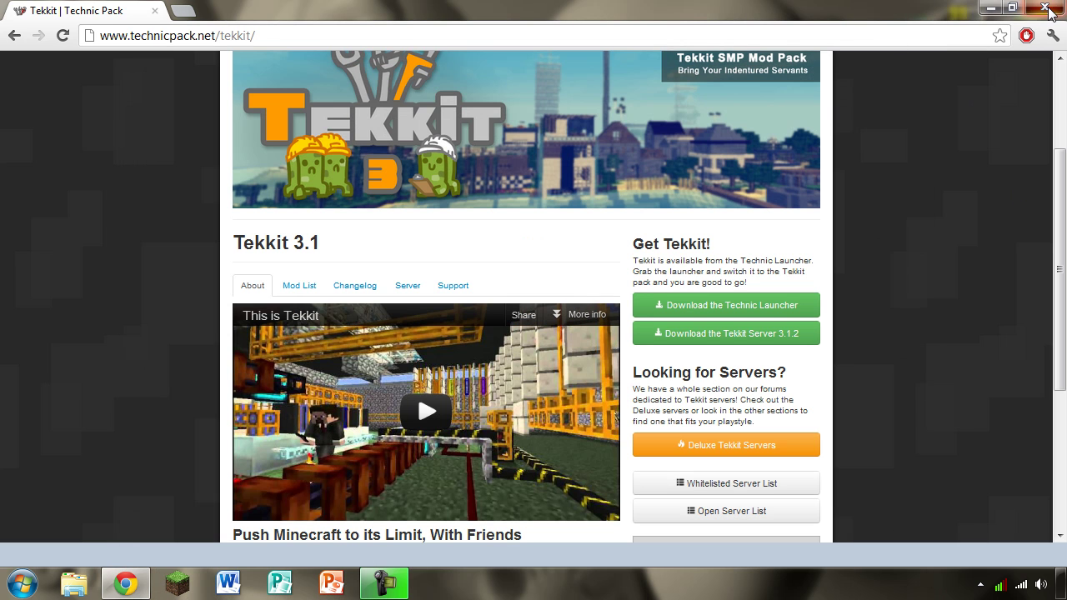
click(1046, 8)
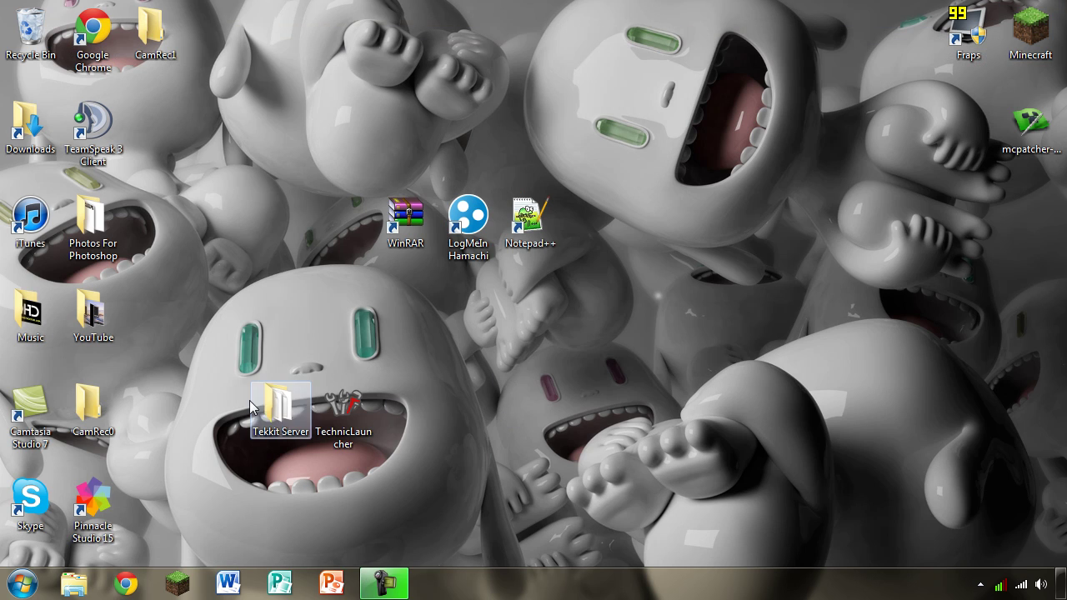
Open the Tekkit Server folder and browse its mods folder
click(278, 408)
double_click(278, 408)
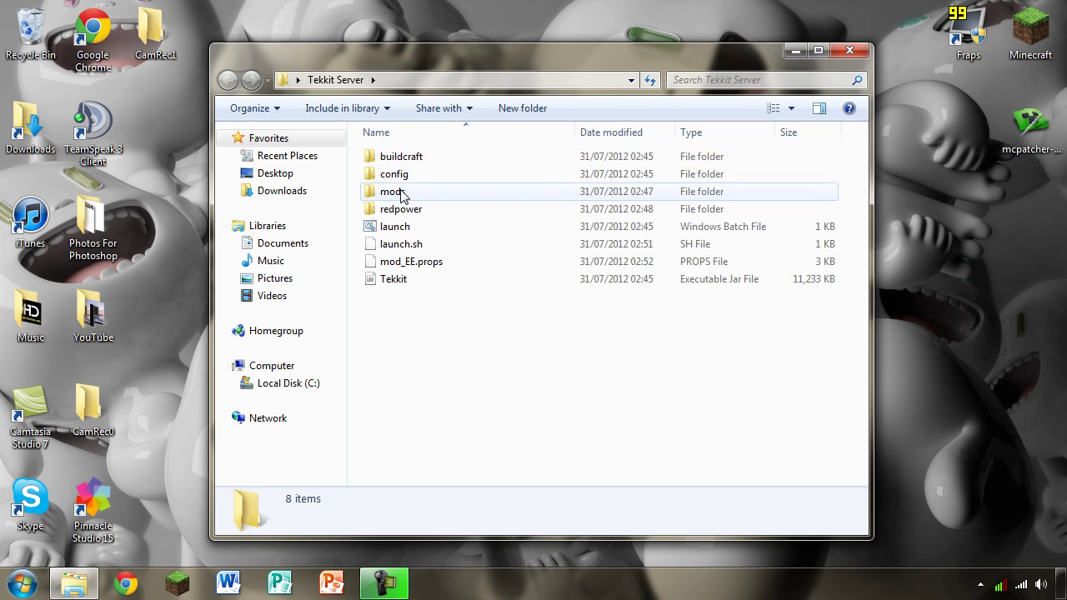
double_click(392, 192)
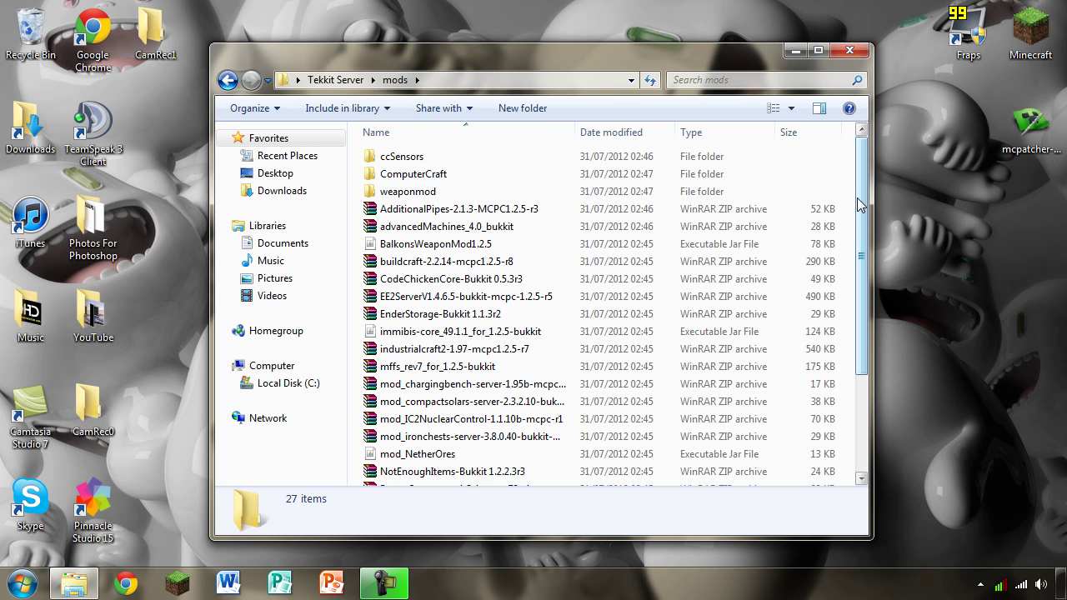
mouse_move(860, 204)
mouse_down()
mouse_move(878, 313)
mouse_move(865, 223)
mouse_up()
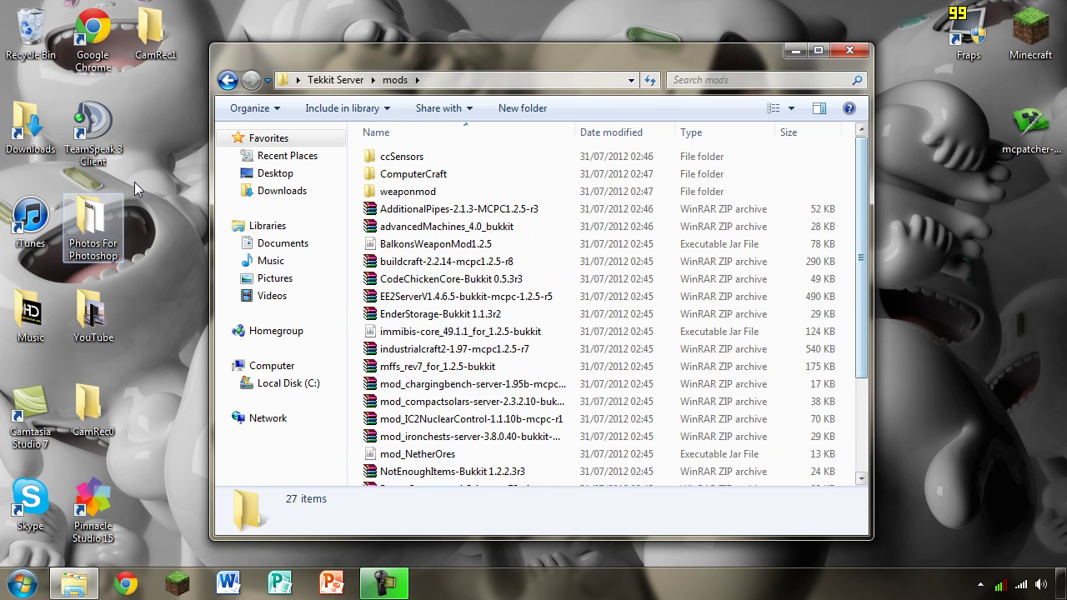
Go back to Tekkit Server and bring up the launch batch file's context menu
click(227, 80)
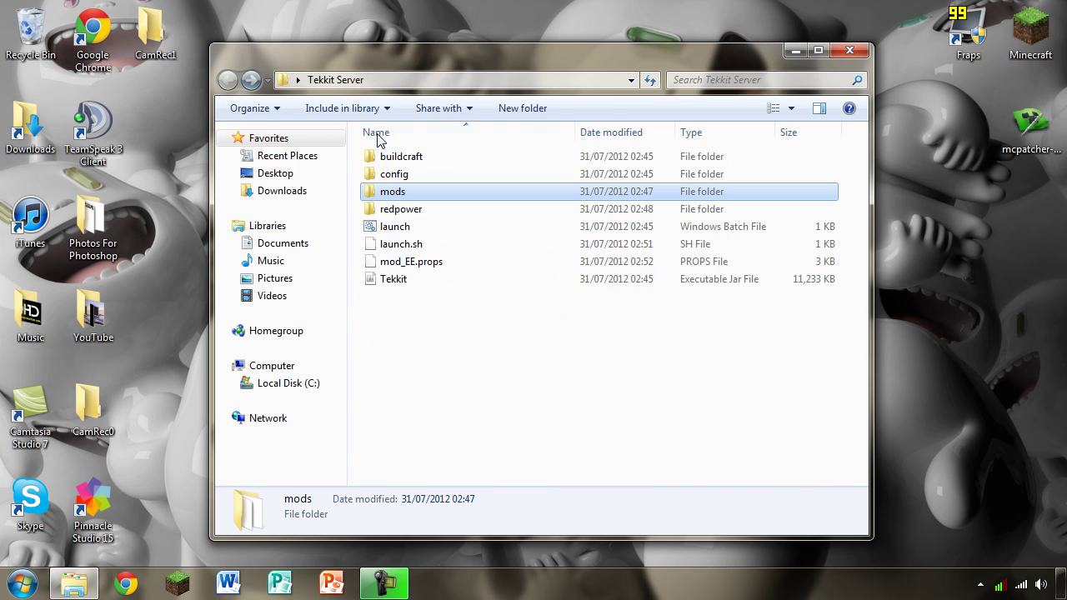
click(398, 228)
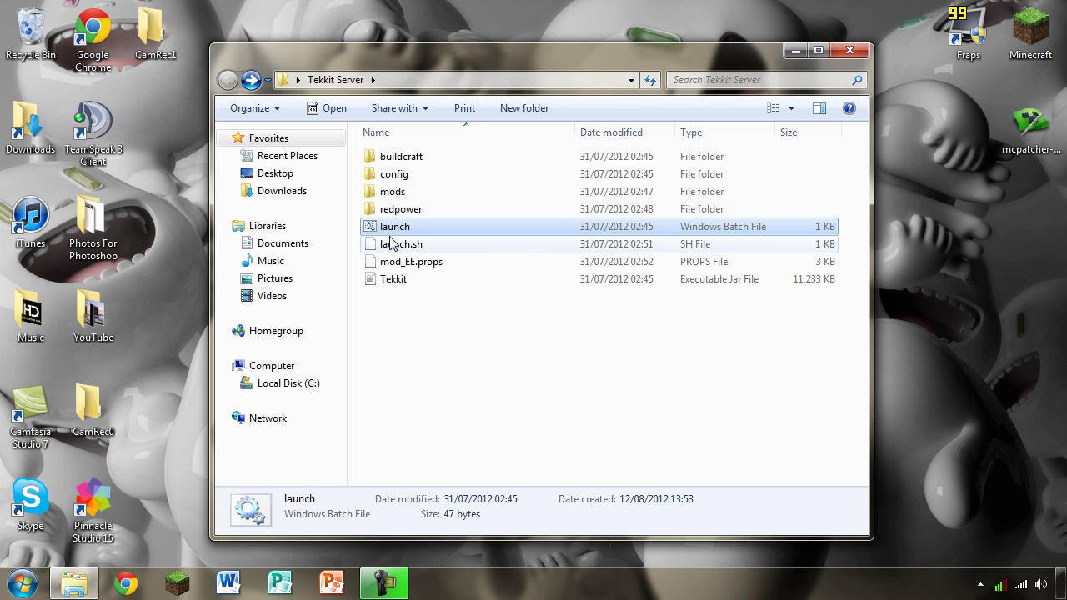
mouse_move(399, 226)
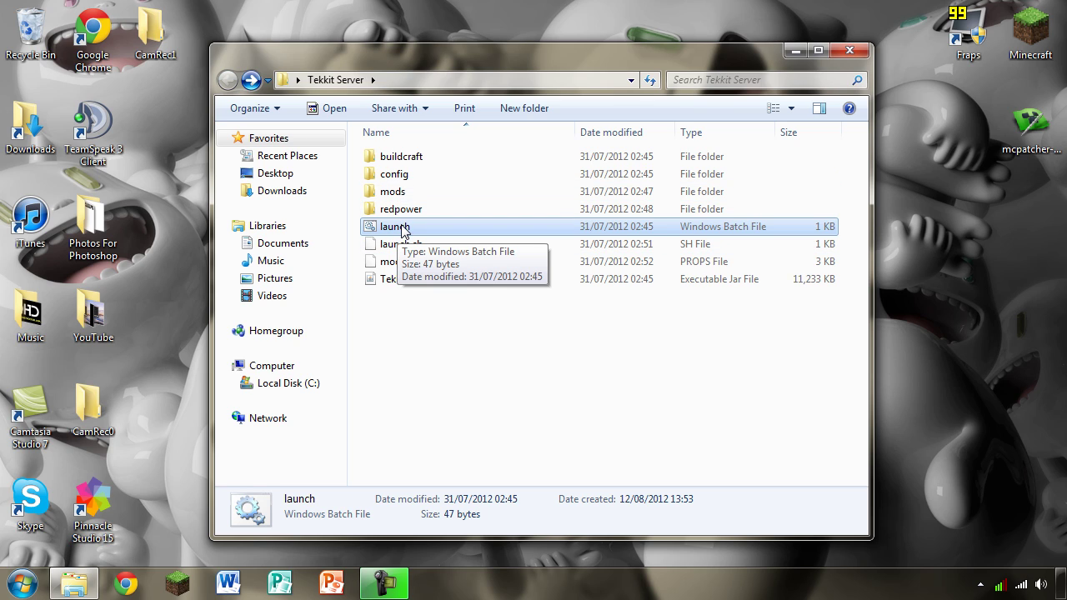
right_click(404, 231)
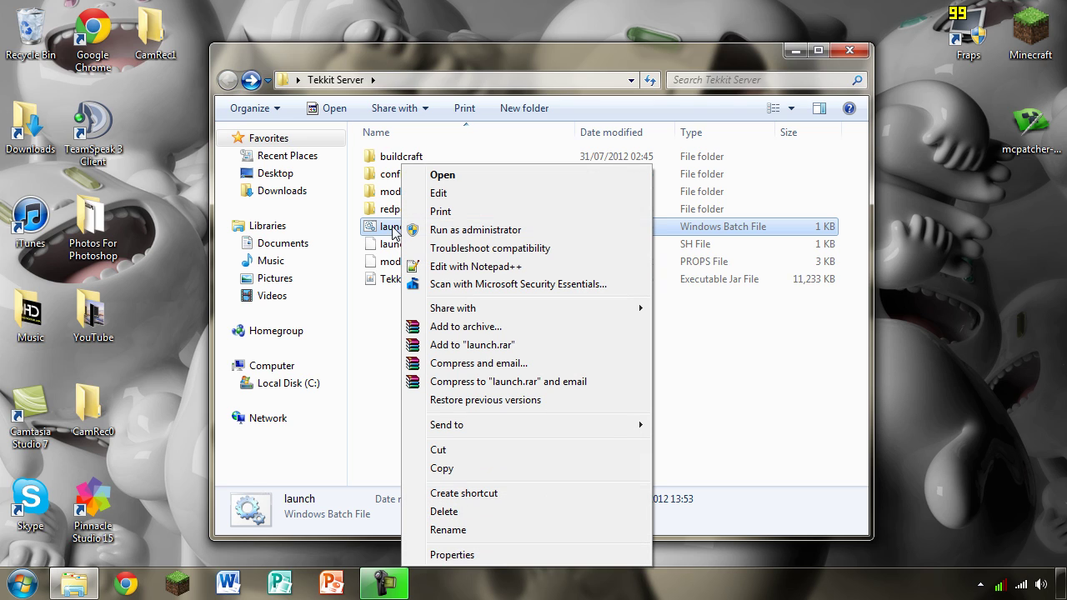
Open launch.bat in Notepad++ with 'Edit with Notepad++'
click(463, 266)
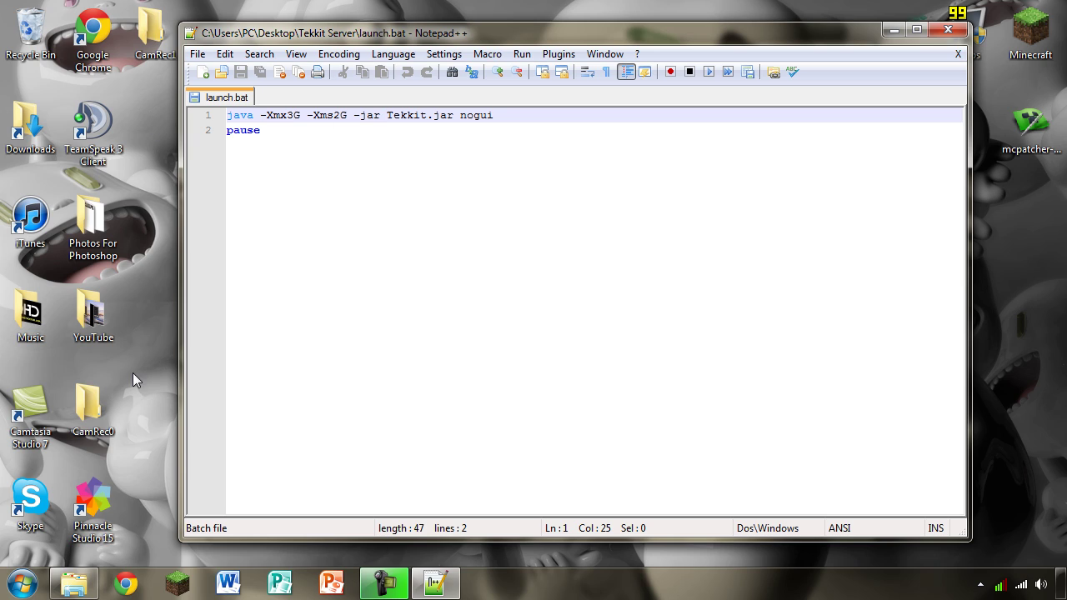
Open Computer Properties to view 4.00 GB RAM and 64-bit Windows 7
click(22, 583)
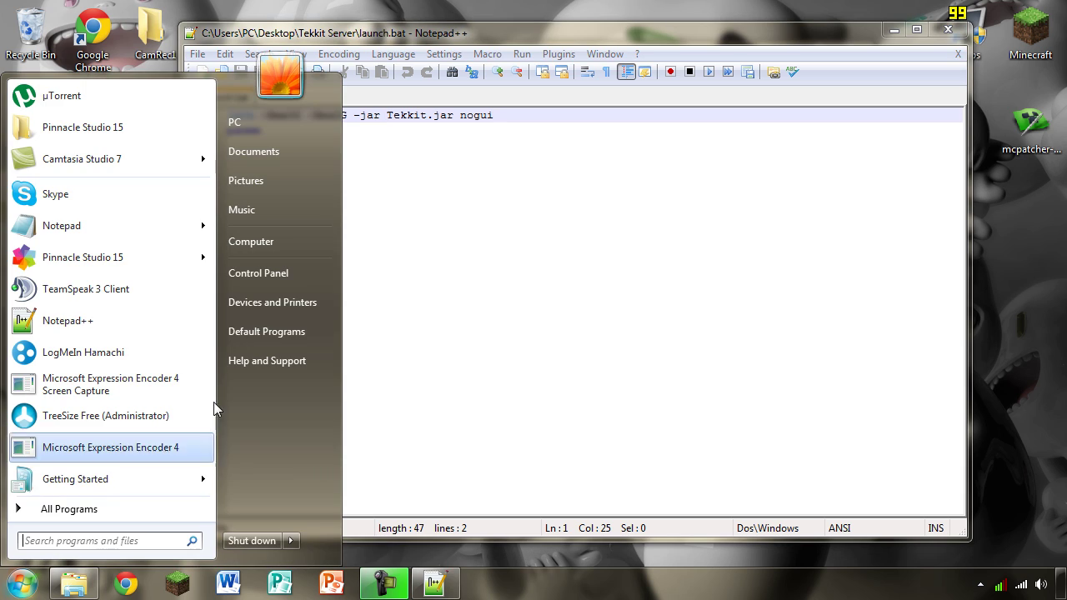
right_click(276, 250)
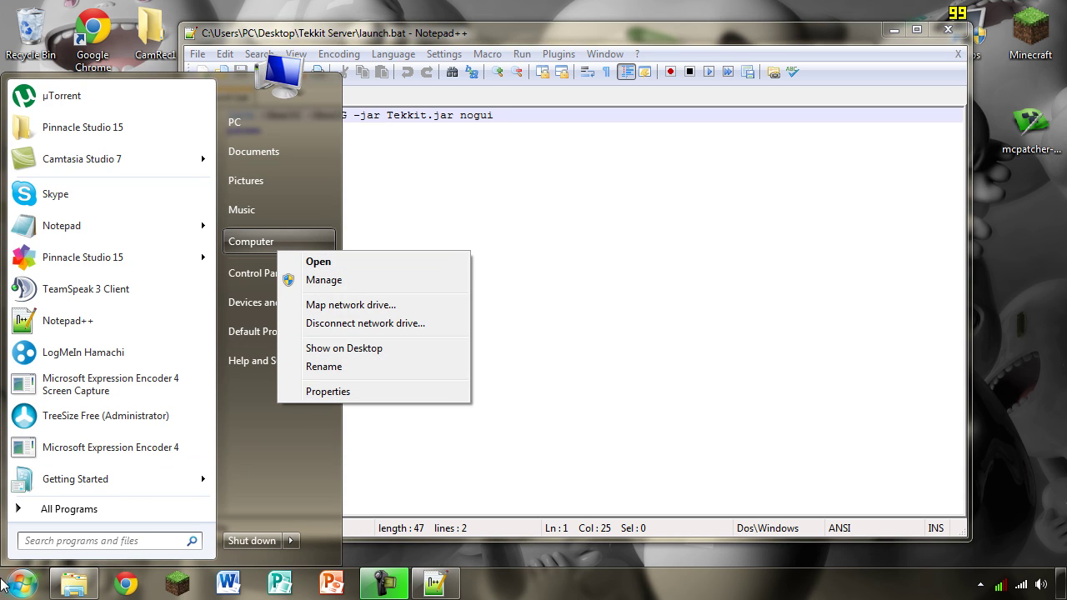
click(307, 394)
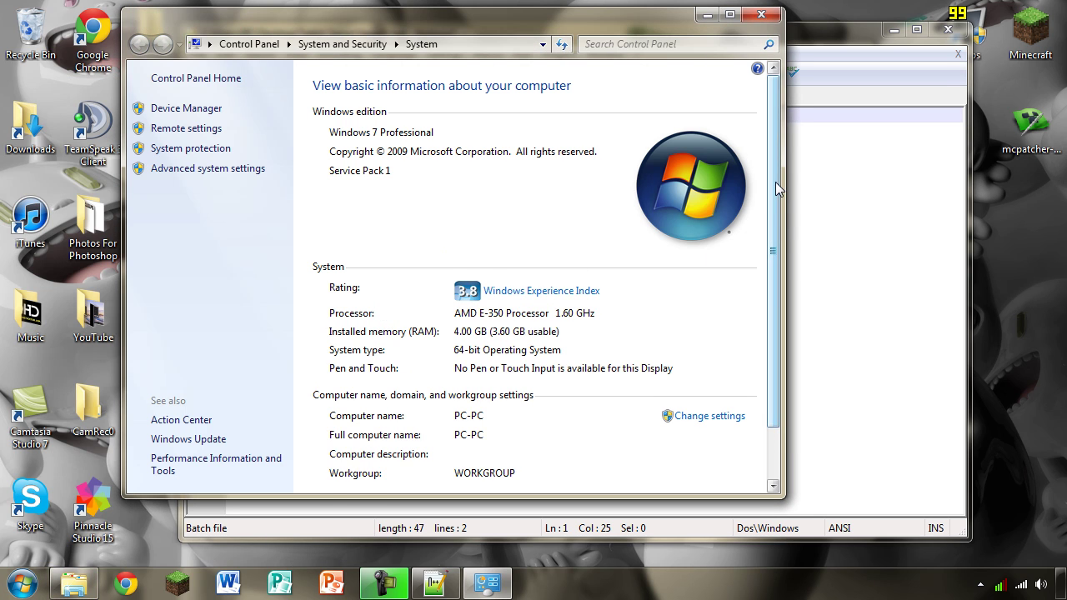
scroll(775, 185, down, 1)
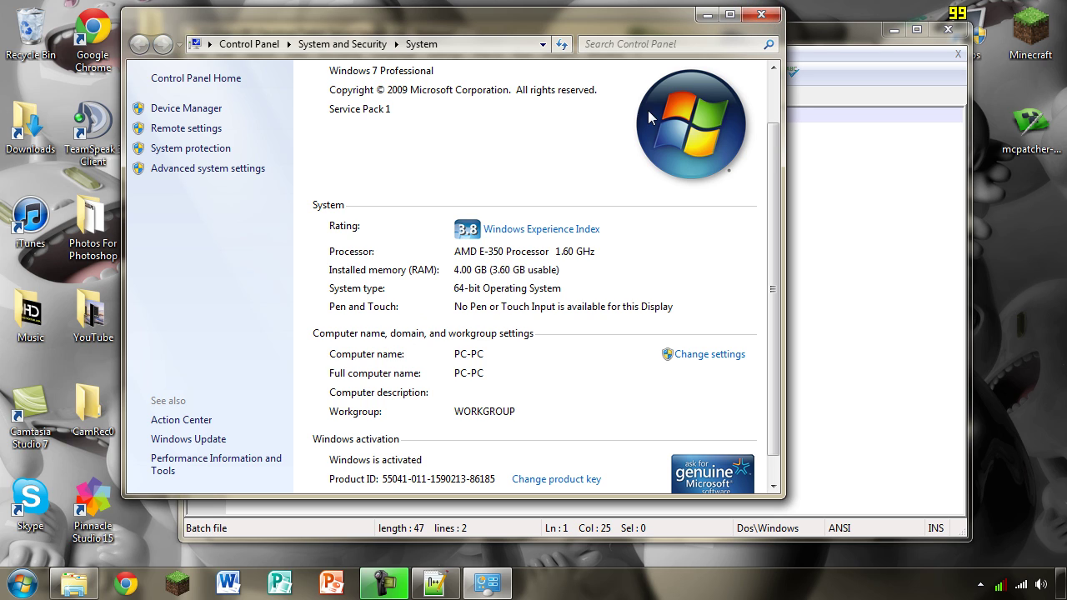
Set launch.bat's -Xmx and -Xms to 1024m, save it, and close Notepad++
click(761, 15)
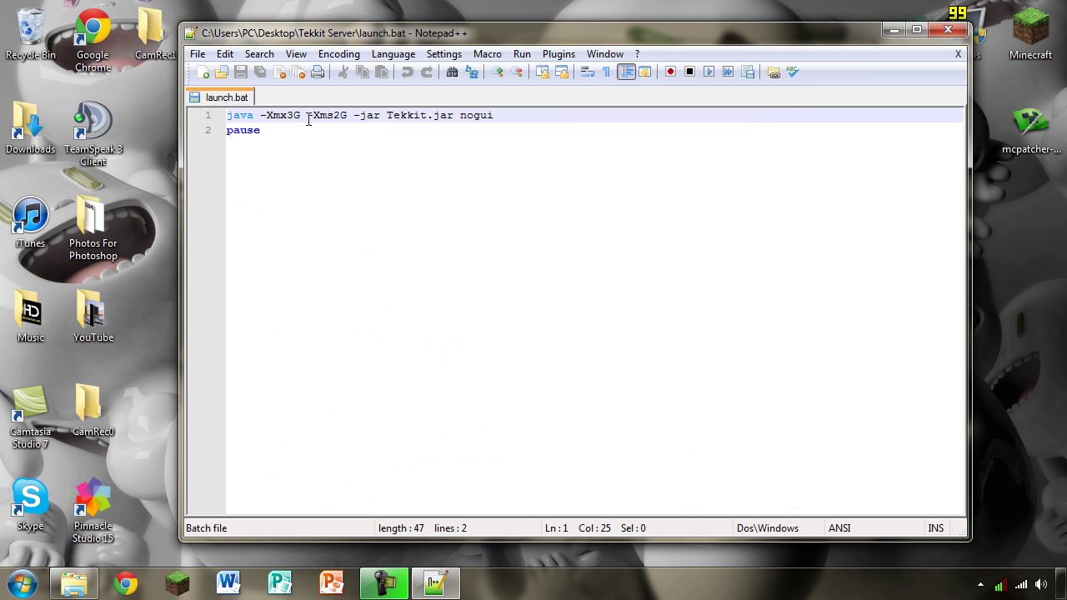
double_click(293, 117)
triple_click(295, 116)
click(305, 115)
drag(300, 115, 288, 115)
text(102)
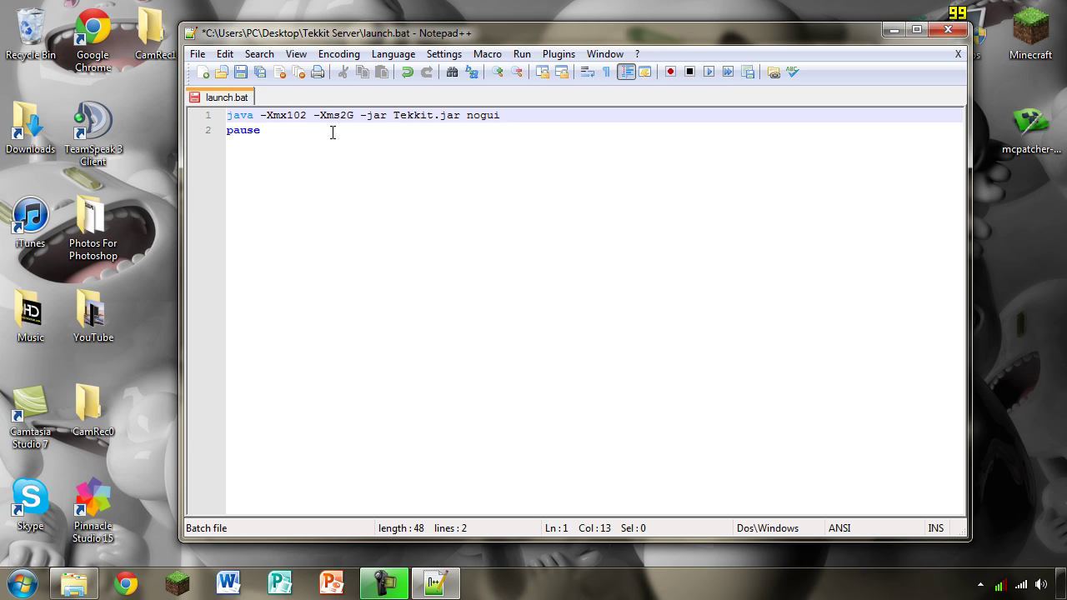
text(4m)
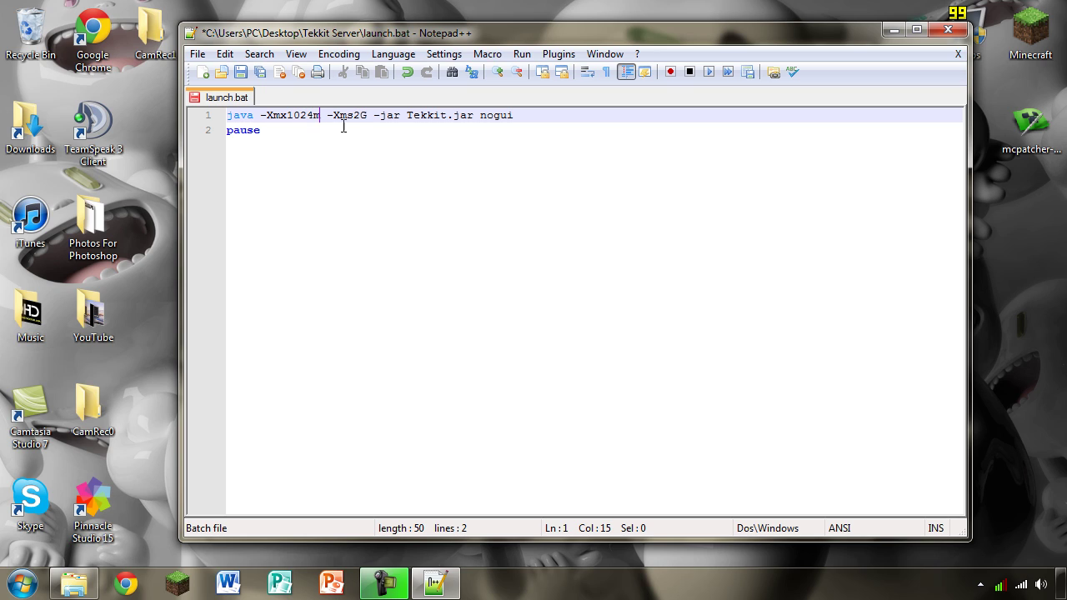
drag(356, 116, 367, 115)
text(1024m)
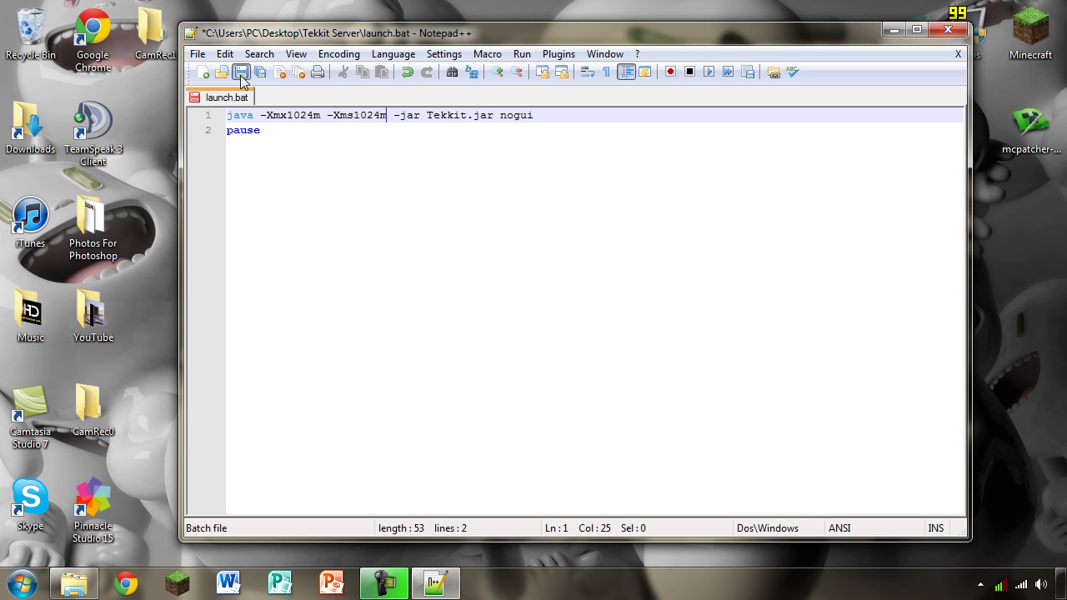
click(240, 72)
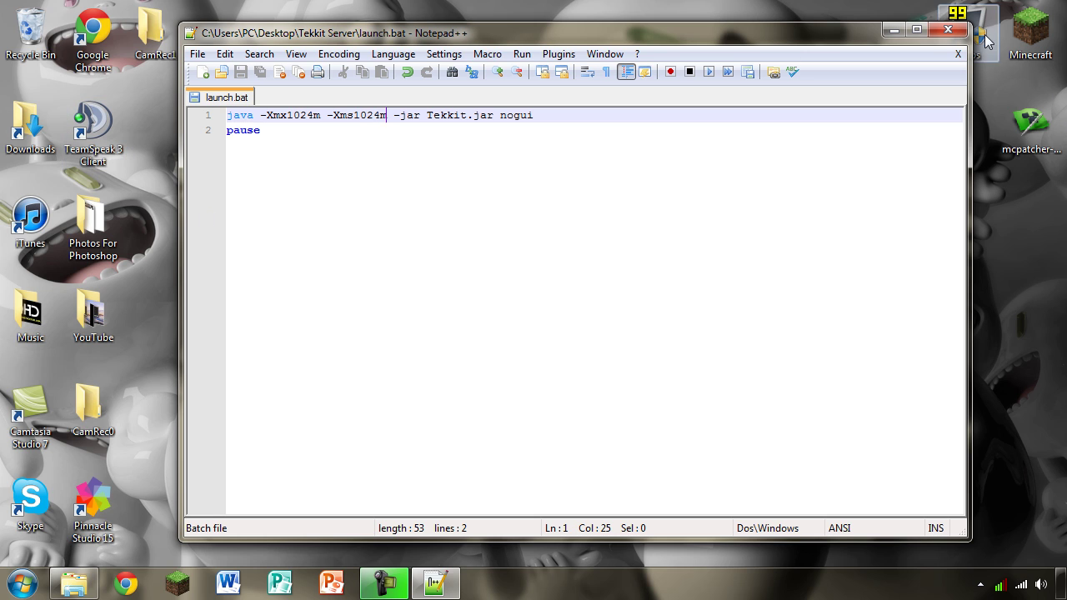
click(948, 30)
Run launch.bat to start the Tekkit server and let it load to 'Done'
click(416, 337)
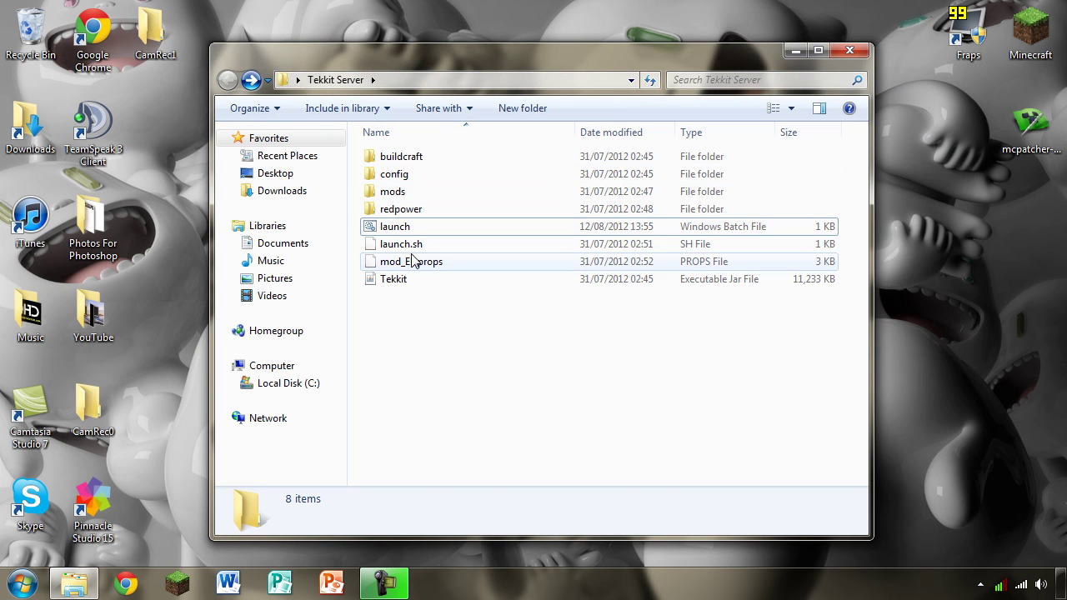
double_click(411, 227)
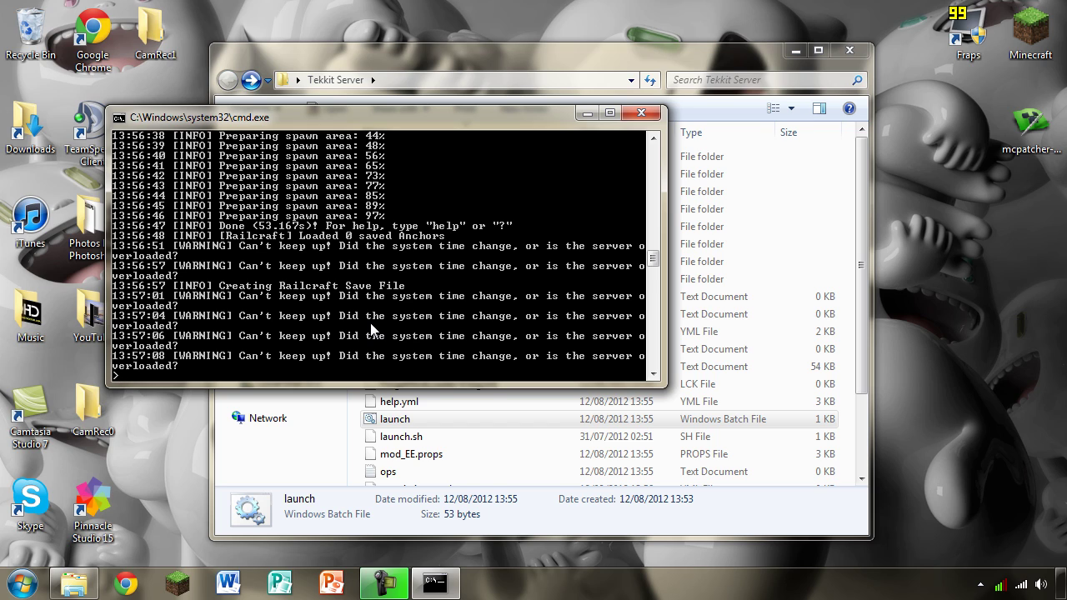
text(stop)
Stop the Tekkit server with the stop command and close the console at the pause prompt
key(Return)
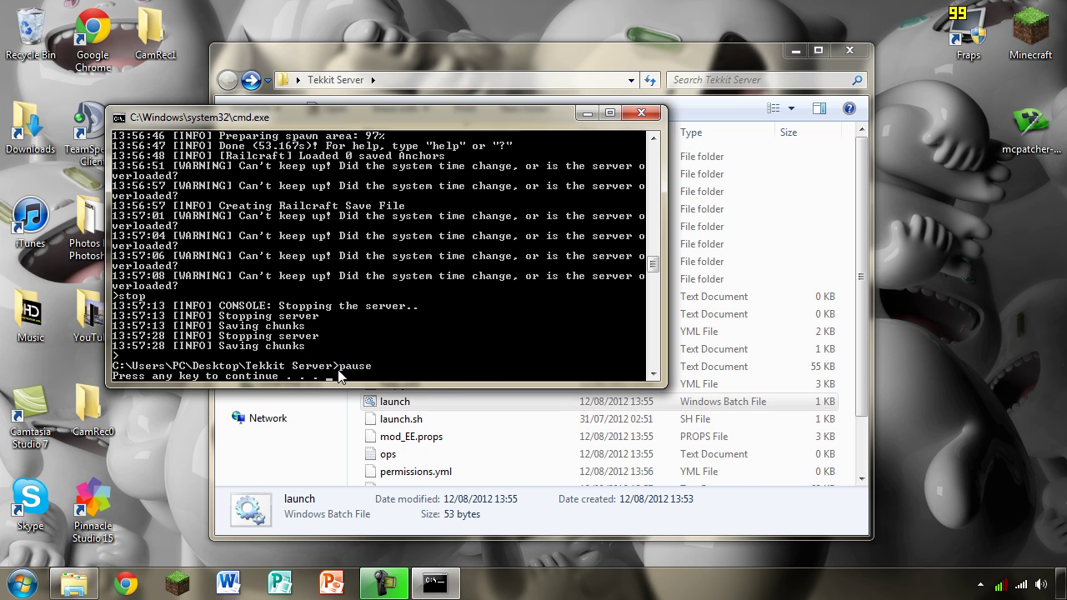
key(Return)
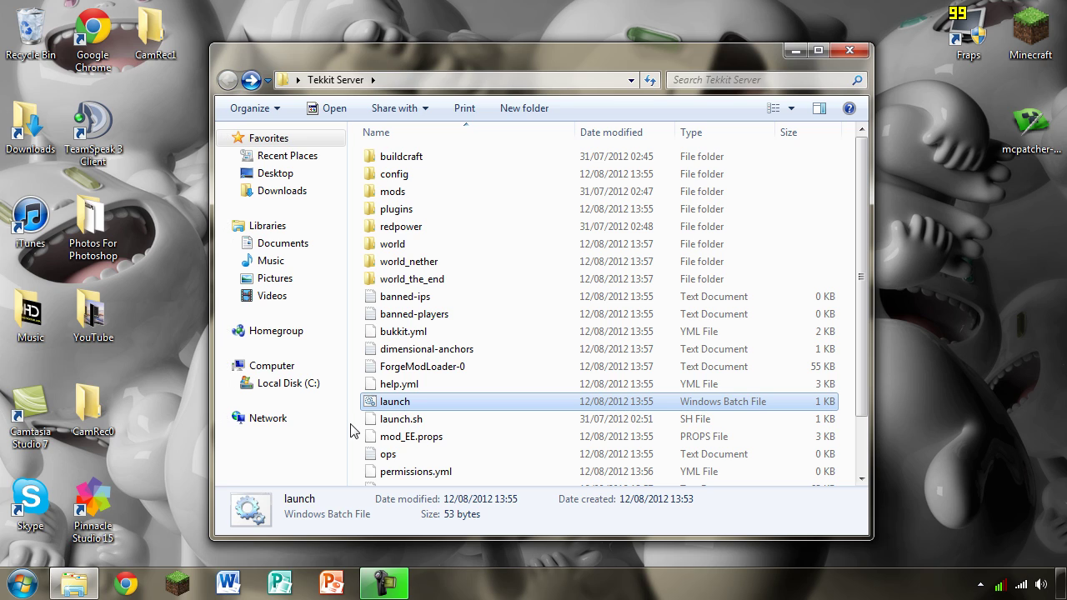
Delete the world, world_nether and world_the_end folders from Tekkit Server
click(357, 432)
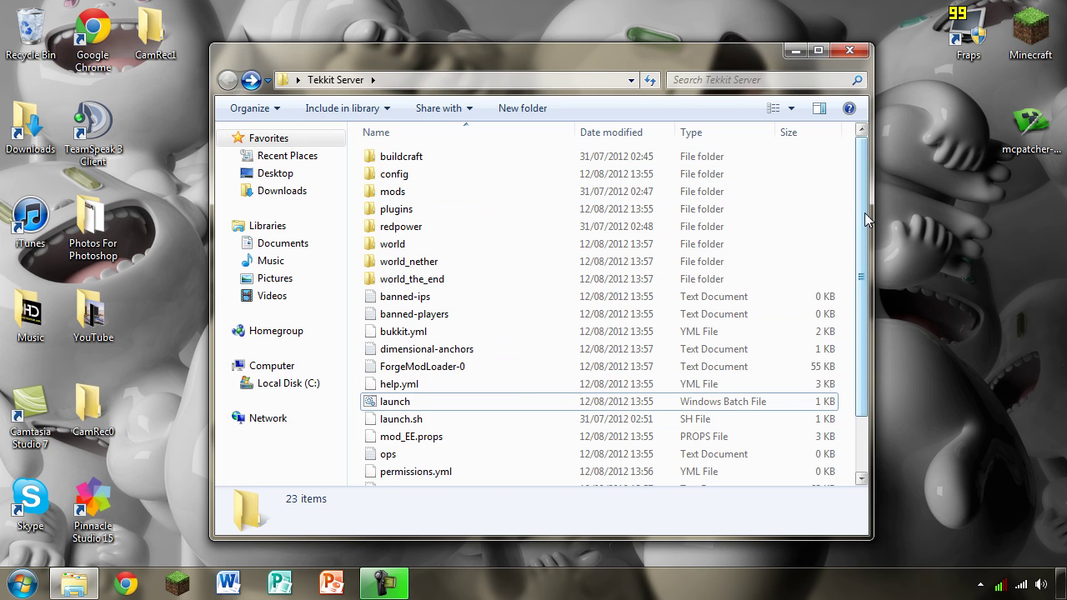
mouse_move(864, 213)
mouse_down()
mouse_move(867, 245)
mouse_move(571, 238)
mouse_up()
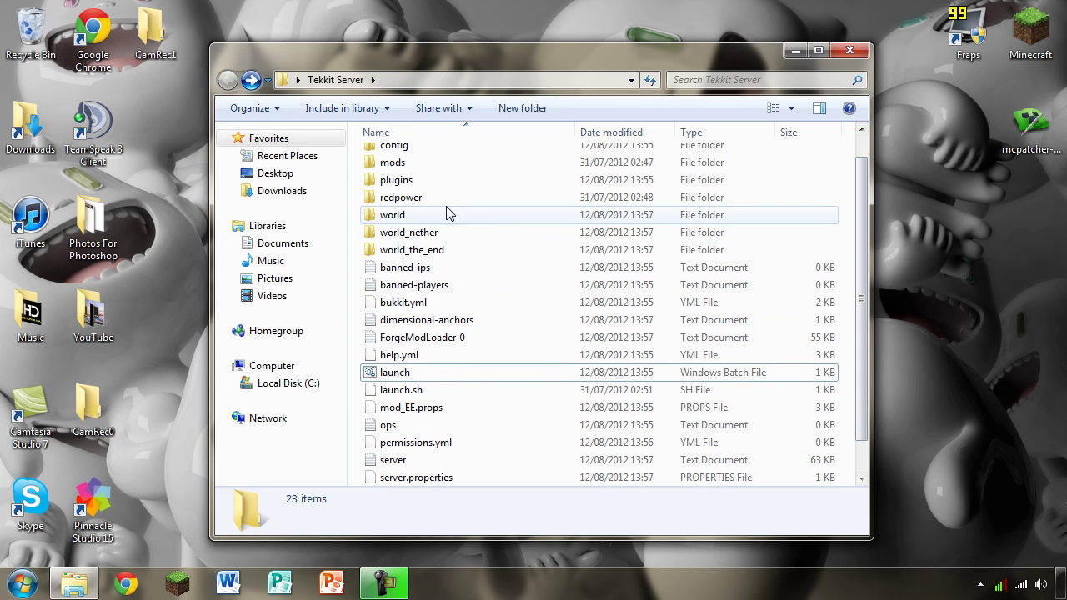
click(435, 219)
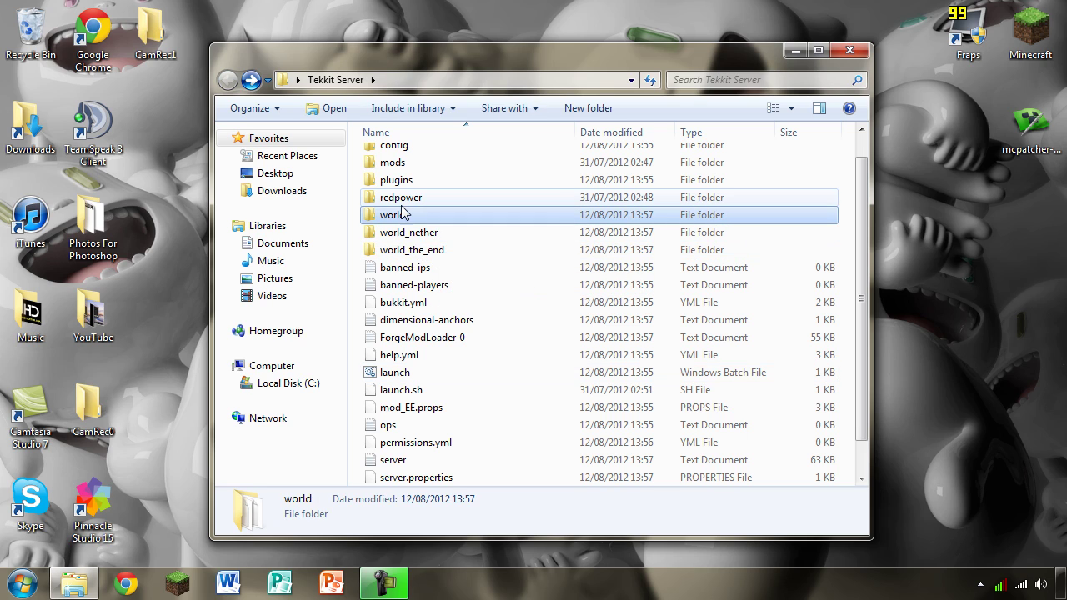
shift+click(406, 254)
key(Delete)
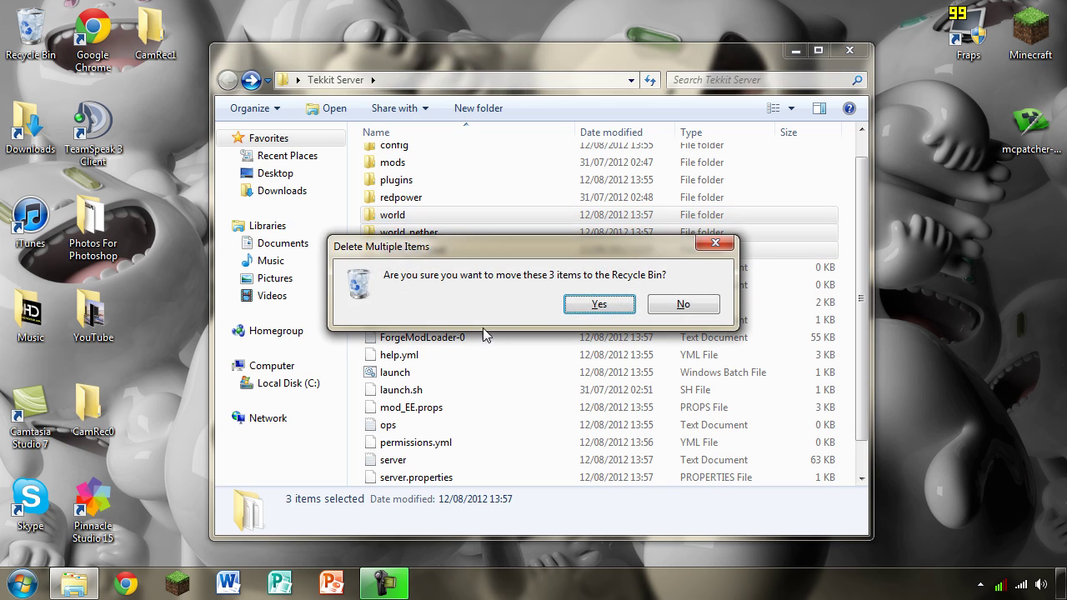
click(597, 304)
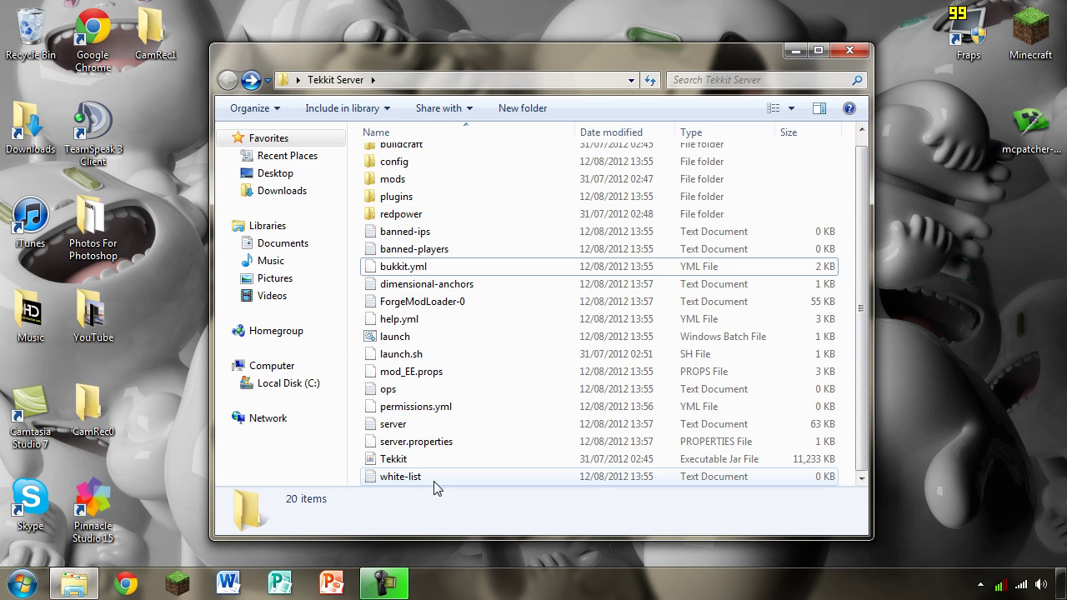
Open server.properties in Notepad++ from its context menu
click(421, 447)
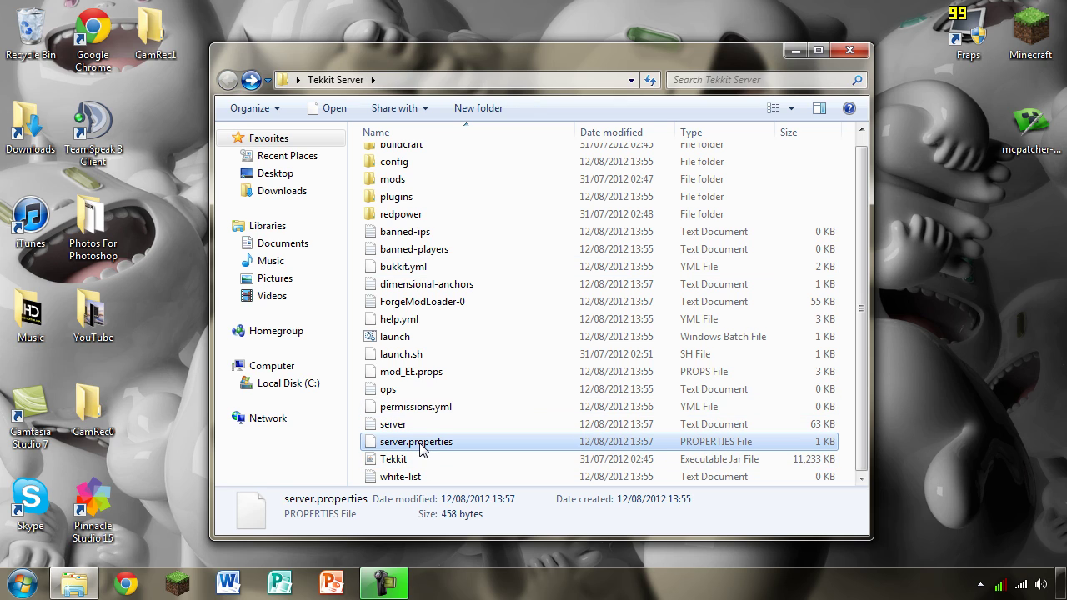
right_click(420, 450)
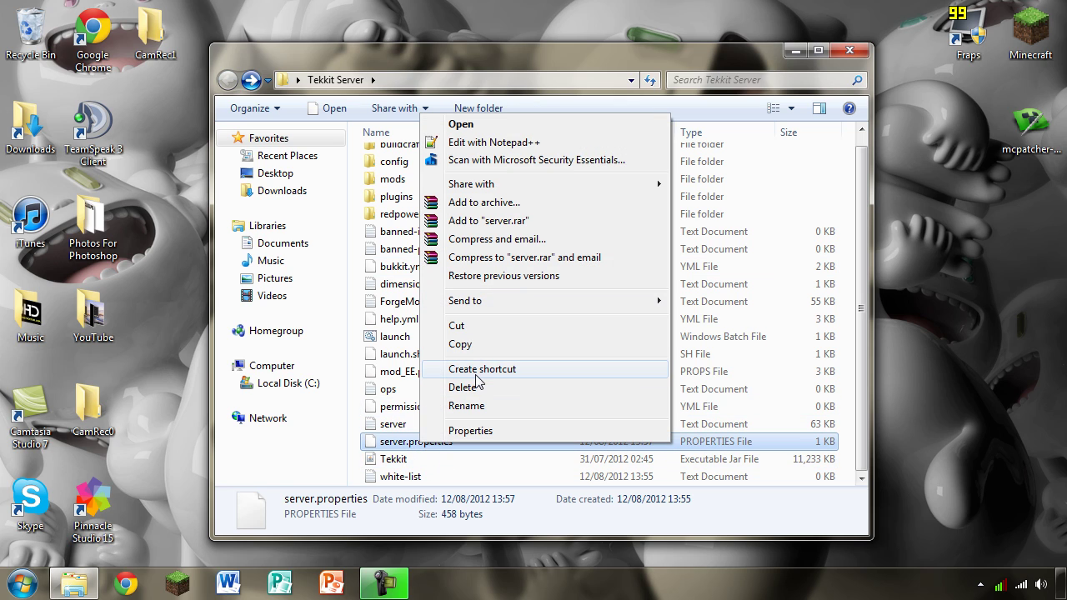
click(473, 143)
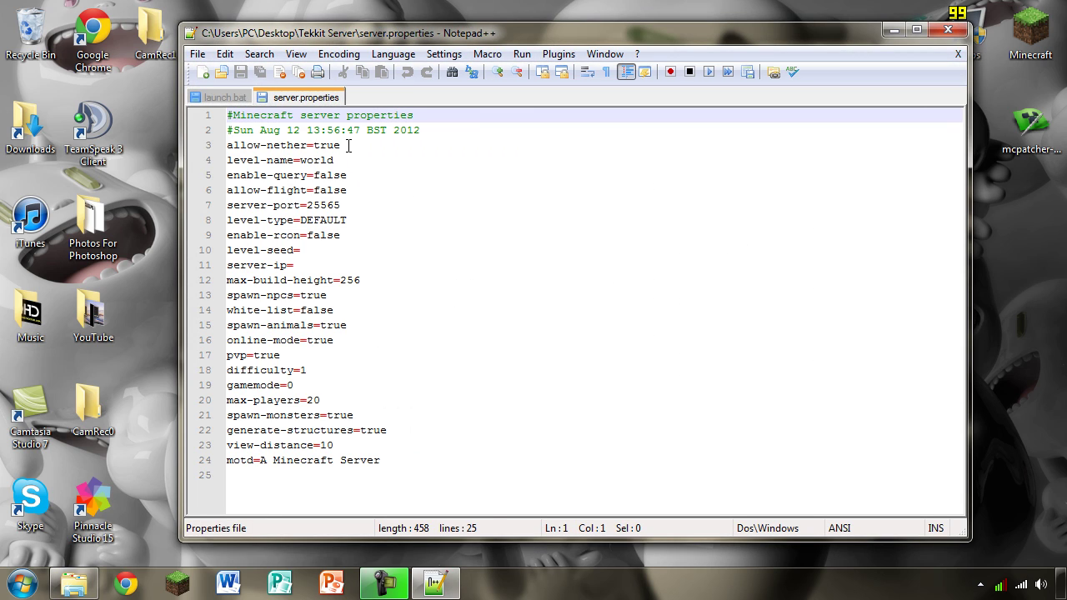
Change level-name from world to Tekkit Server and allow-flight from false to true
click(348, 146)
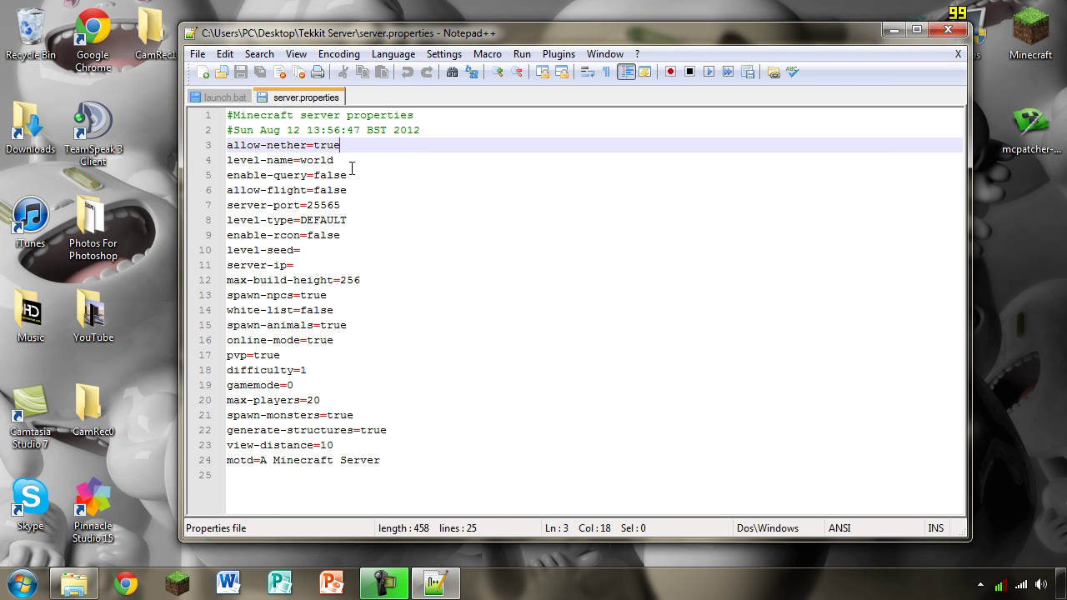
drag(335, 160, 301, 161)
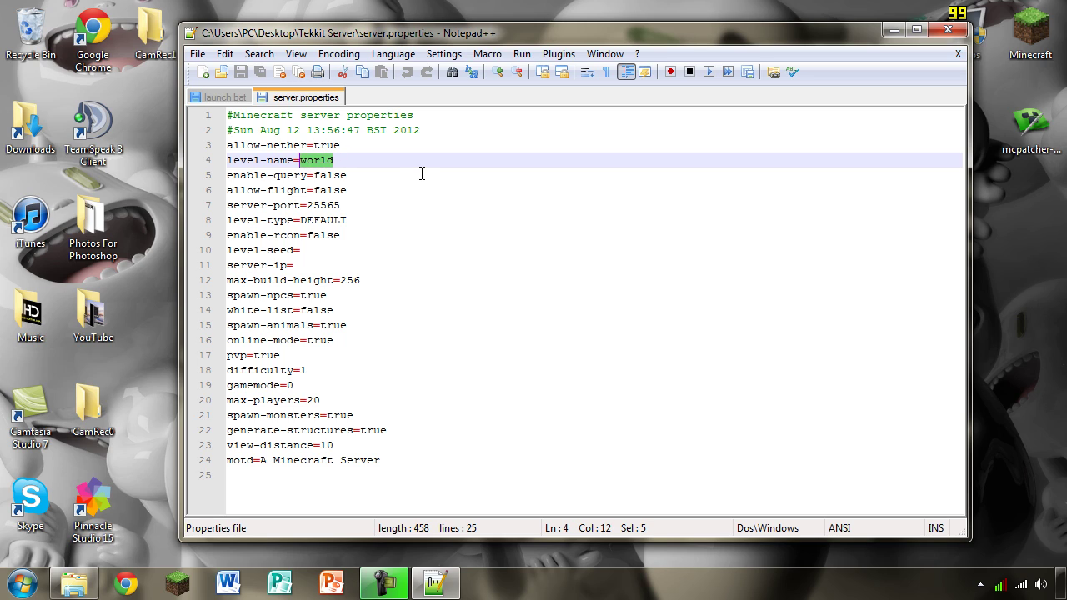
text(Tekk)
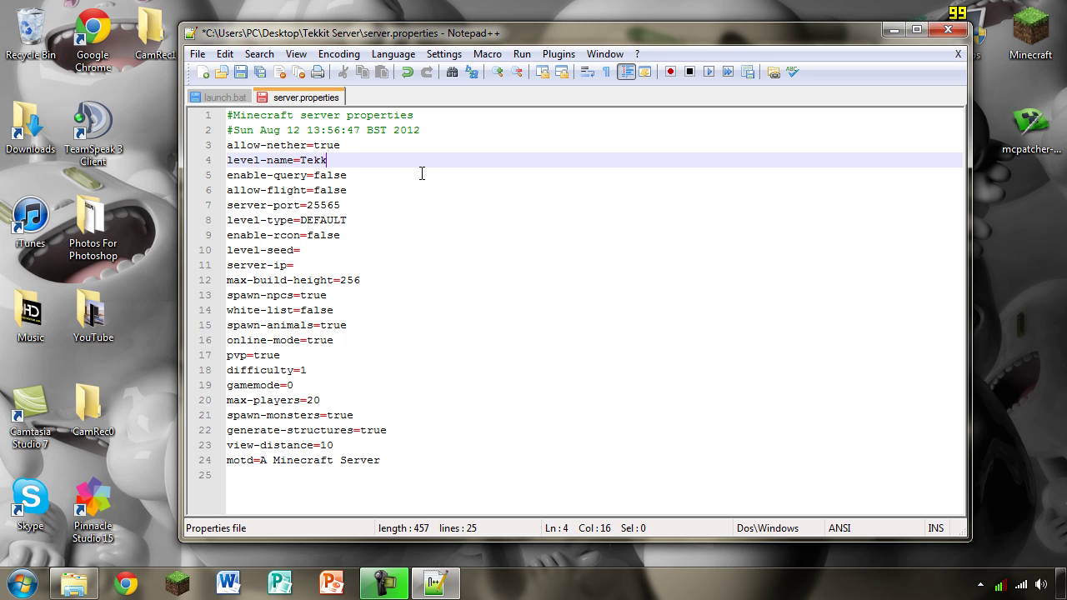
text(it Se)
text(rver)
key(Down)
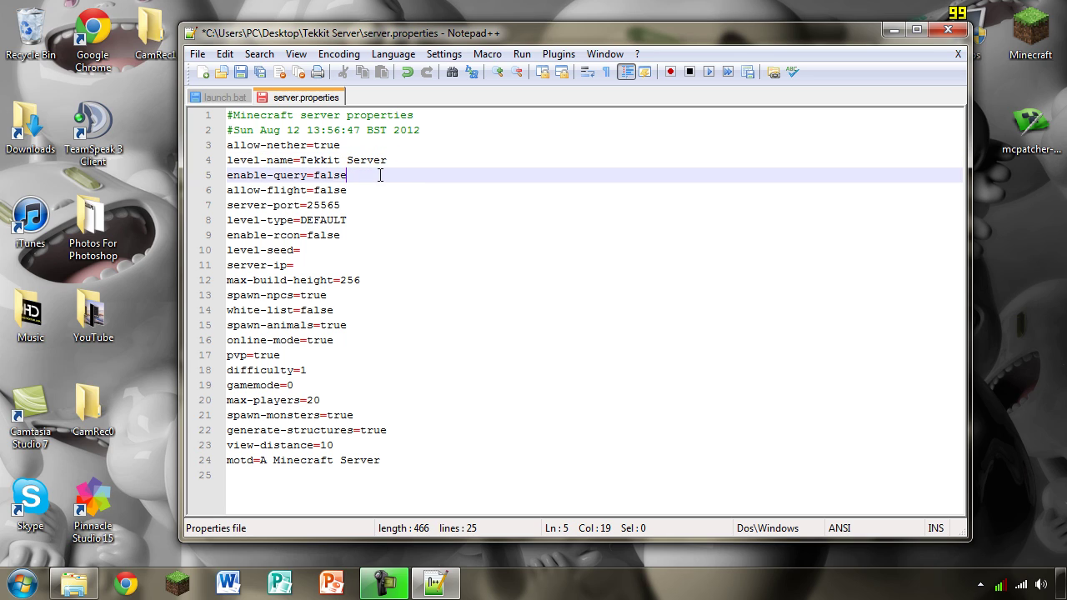
double_click(352, 190)
click(359, 190)
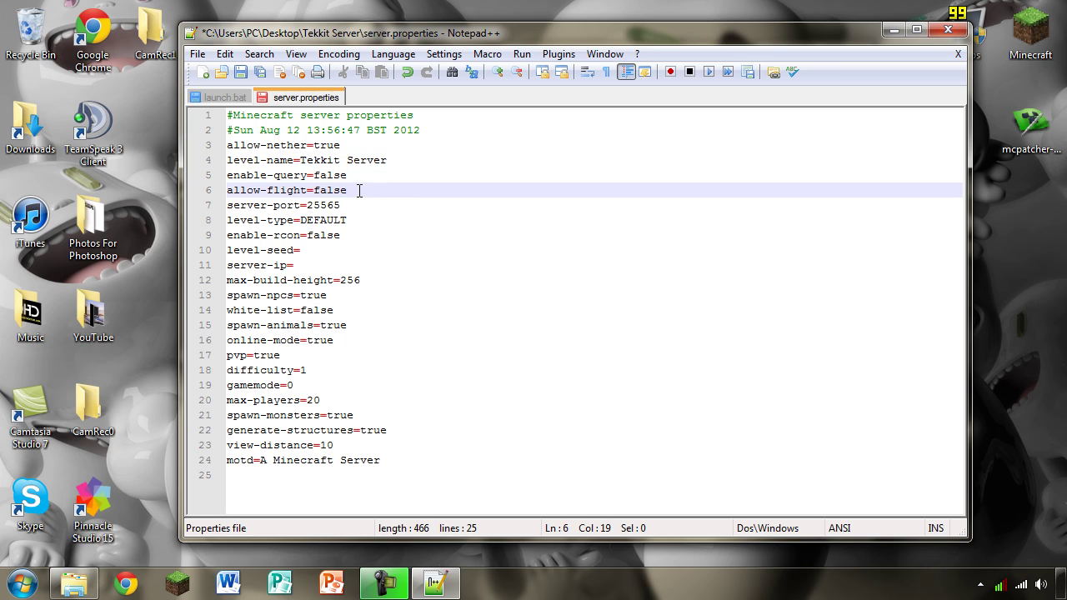
key(BackSpace)
key(BackSpace)
key(BackSpace)
key(BackSpace)
text(rue)
Open LogMeIn Hamachi from the Start menu to look up the server IP
click(315, 265)
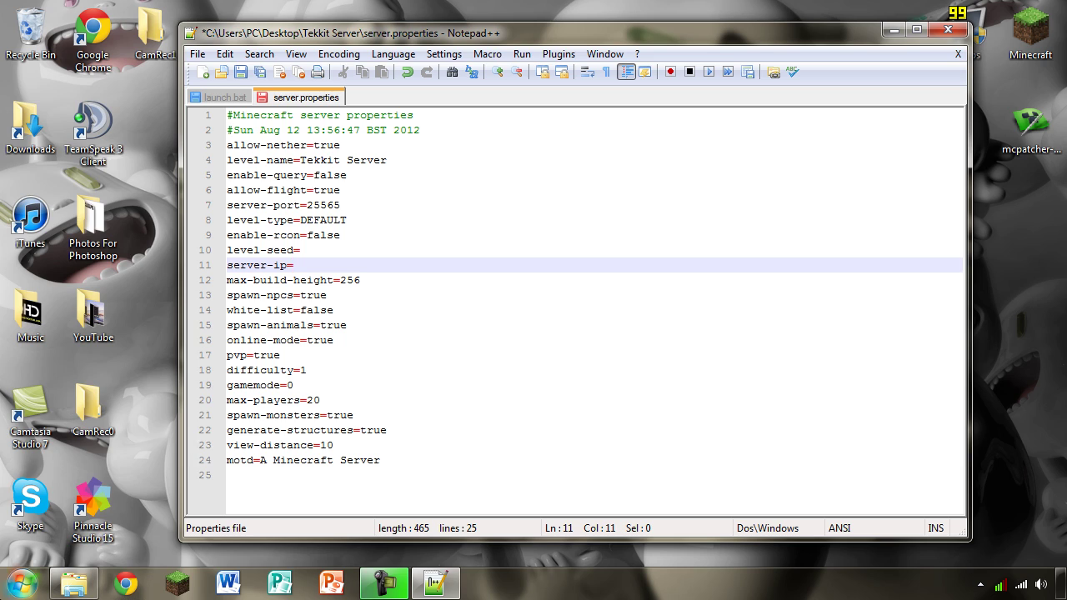
click(22, 583)
click(68, 354)
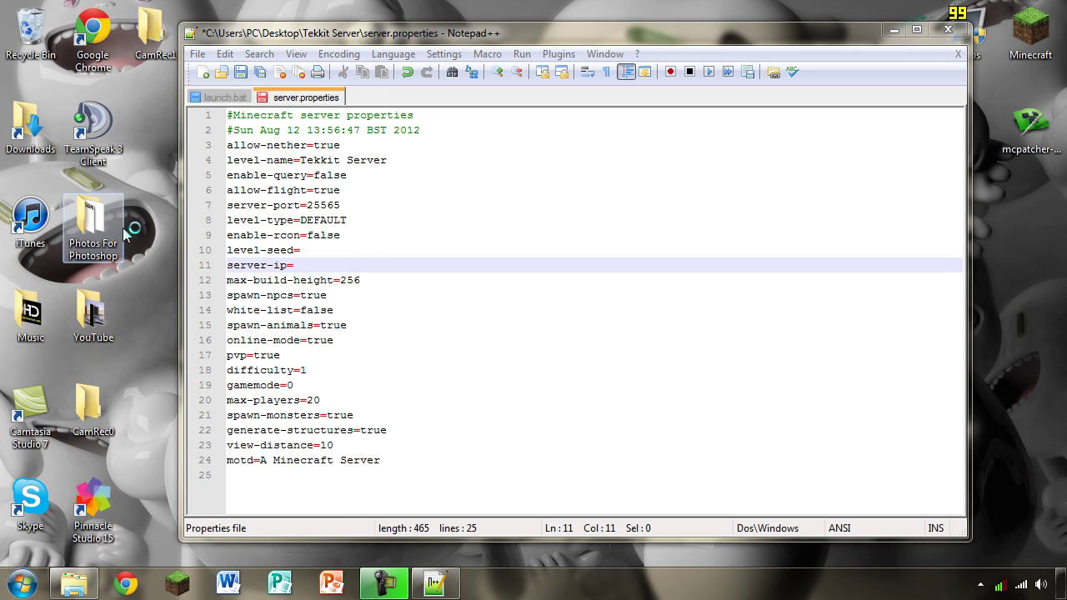
Fill in server-ip as 5.201.202.3, checking it against Hamachi, then close Hamachi
click(312, 264)
text(5)
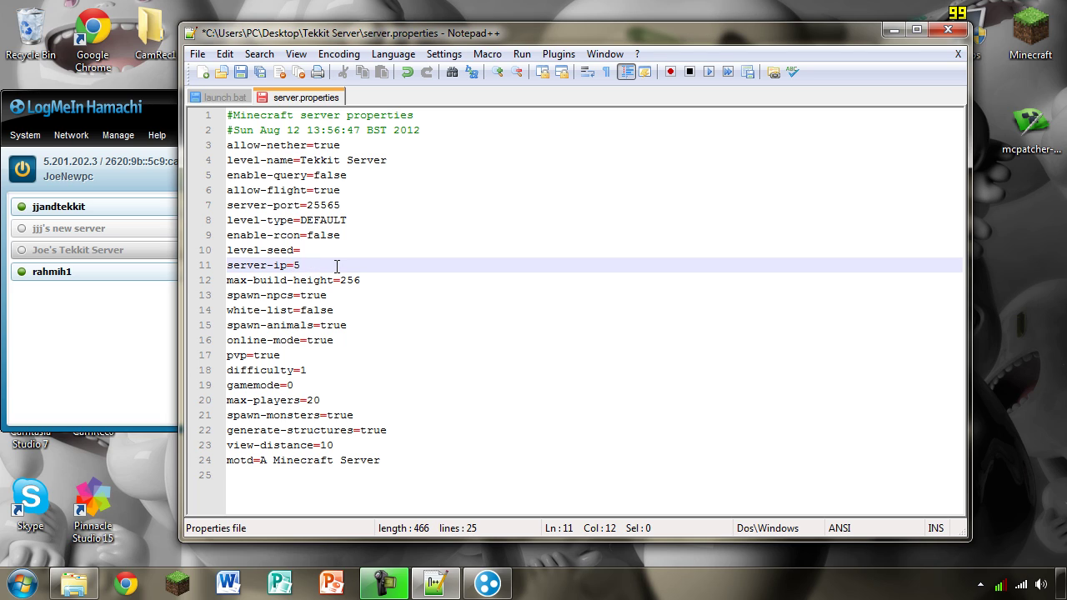
text(.201.202.3)
click(136, 108)
click(237, 106)
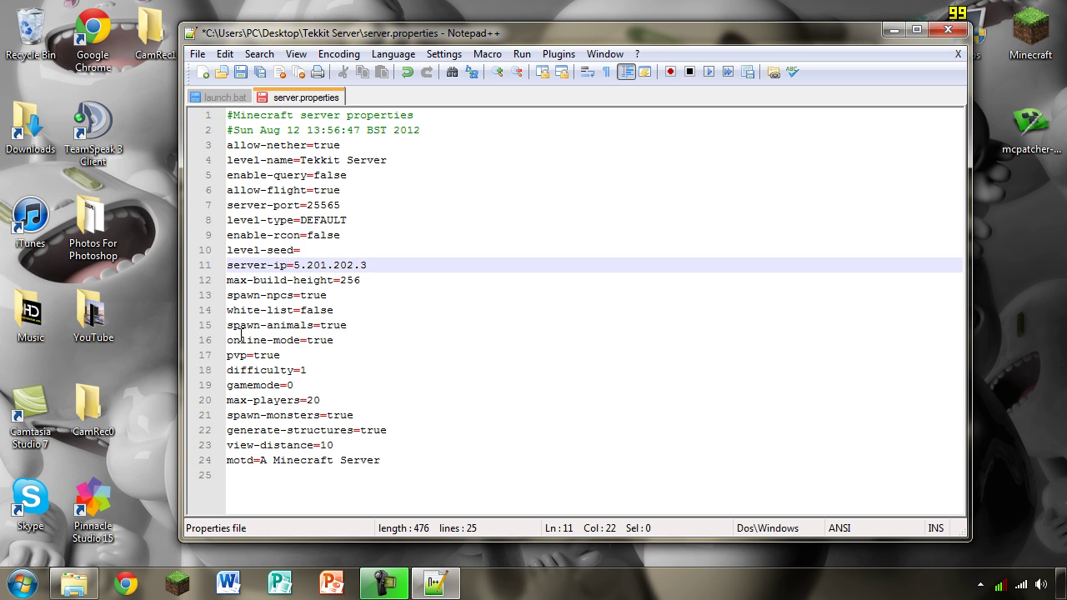
Change max-players from 20 to 5
click(341, 312)
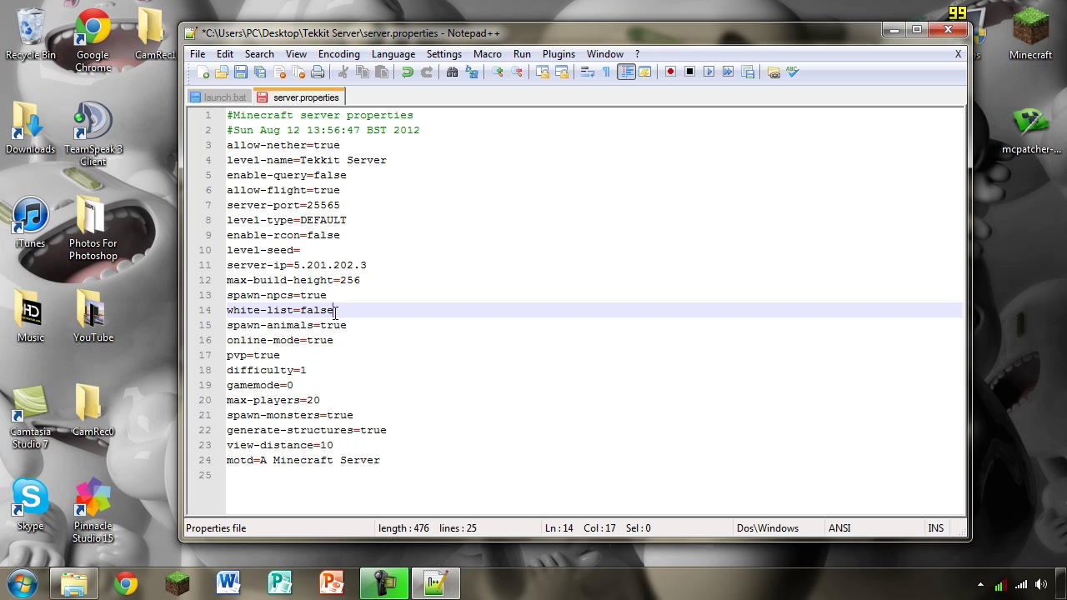
click(344, 338)
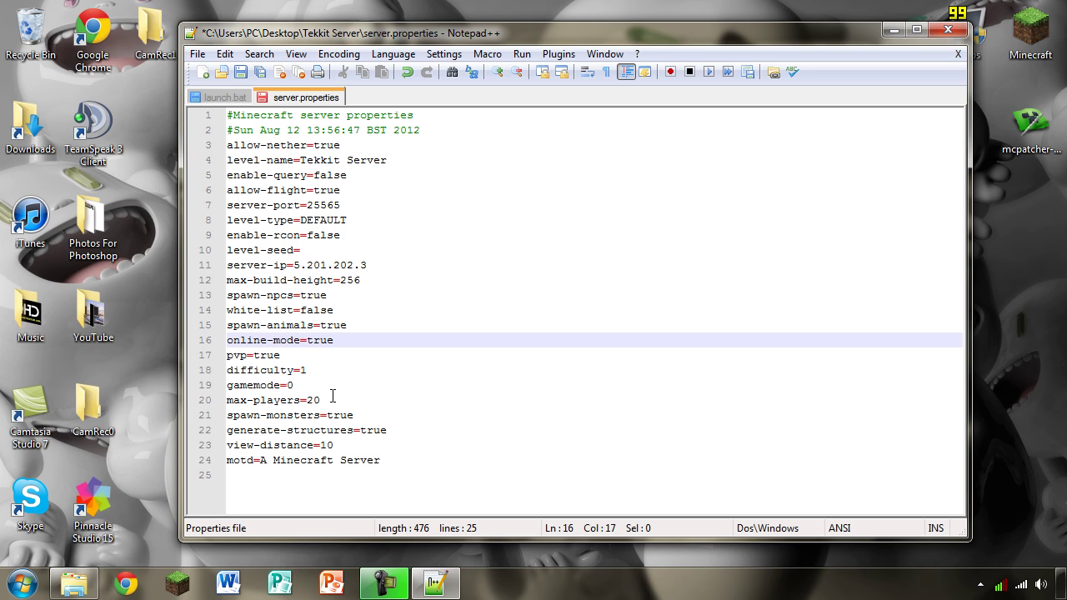
drag(331, 399, 306, 401)
text(5)
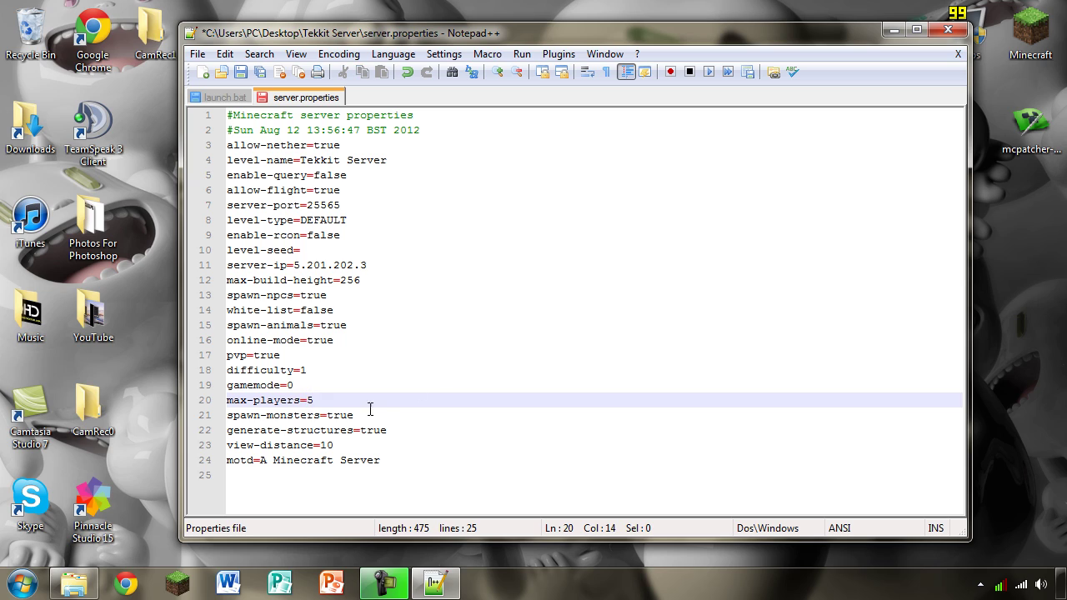
Look over the remaining properties and save server.properties
click(373, 414)
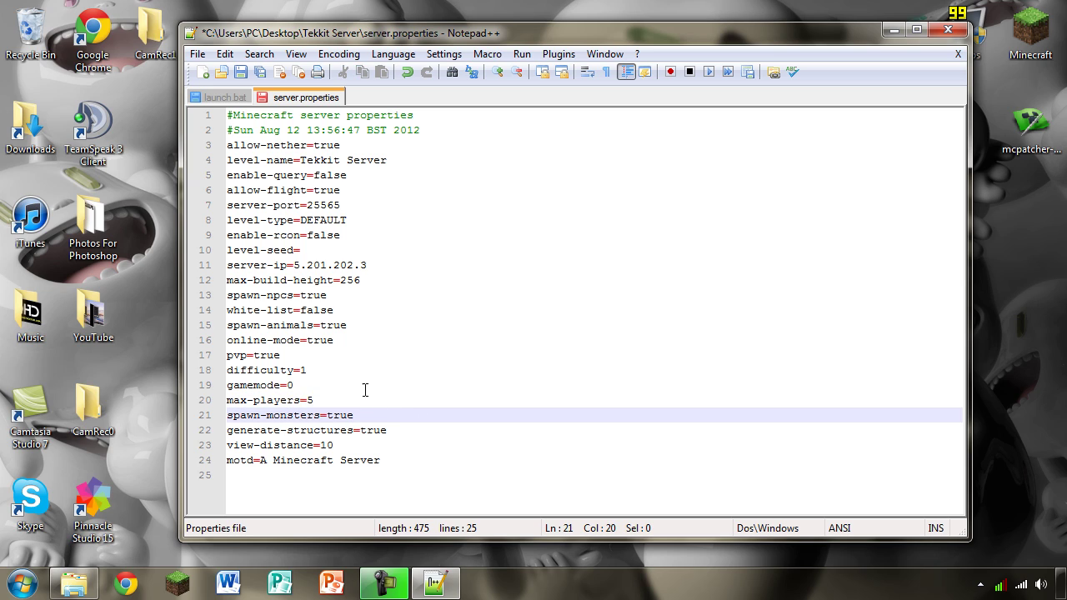
click(364, 396)
click(365, 418)
click(389, 433)
click(395, 454)
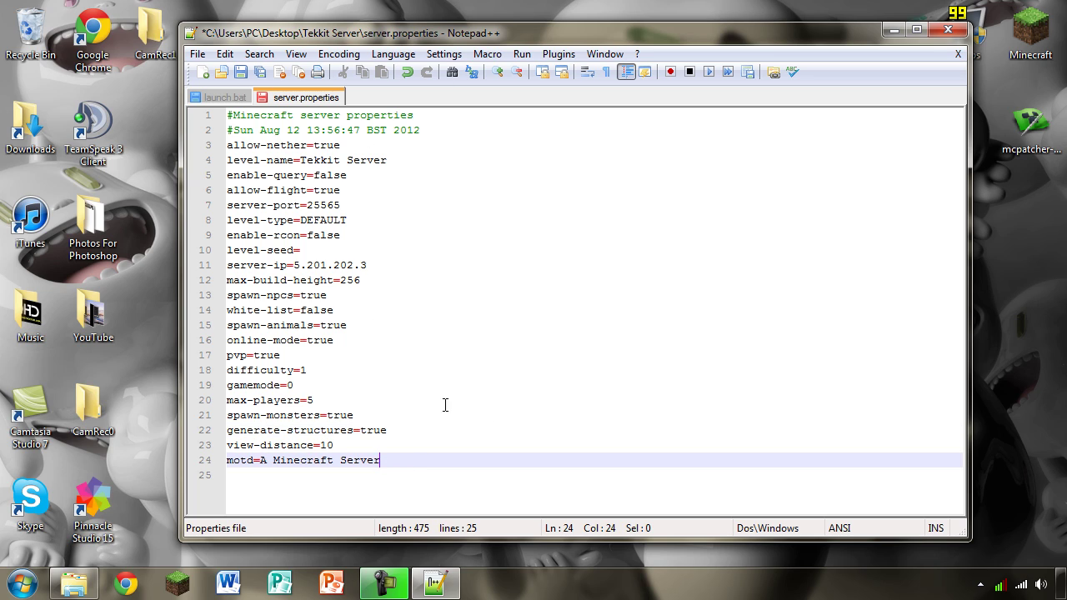
click(240, 73)
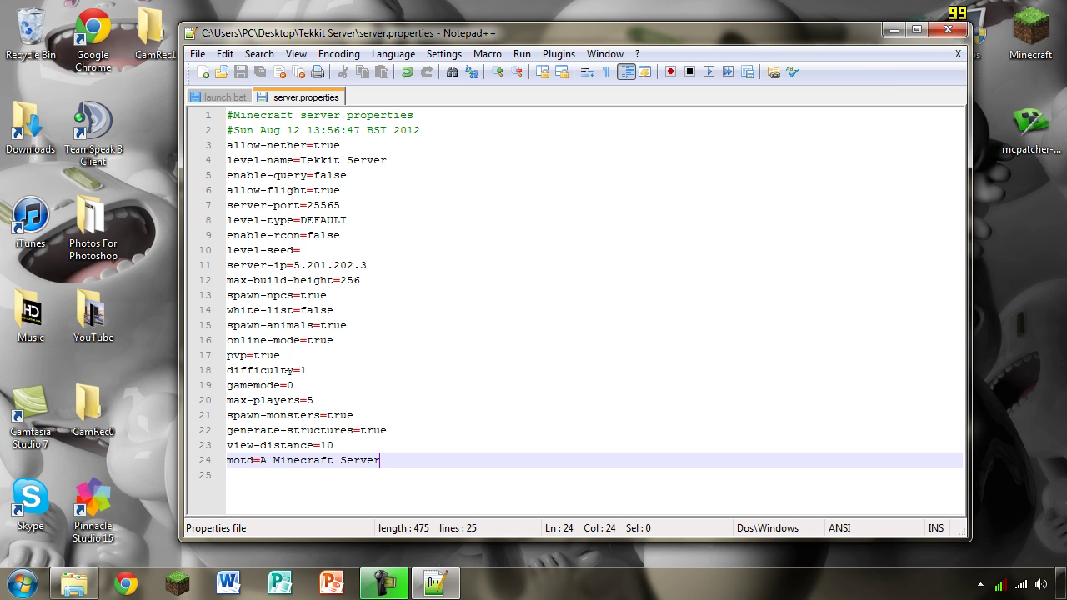
Close Notepad++ and open the ops file from the Tekkit Server folder
click(947, 32)
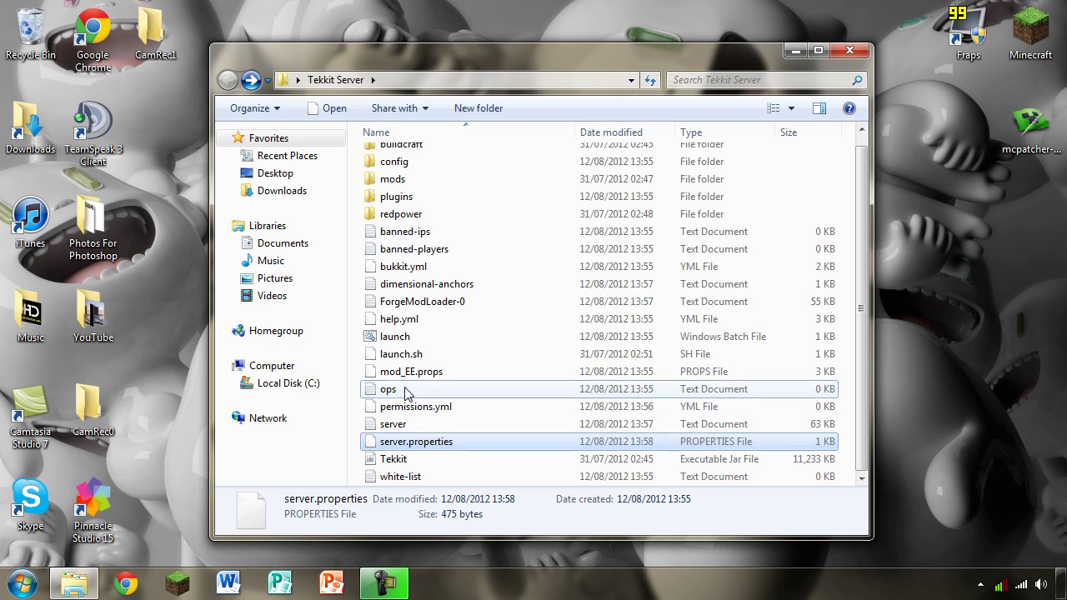
click(406, 391)
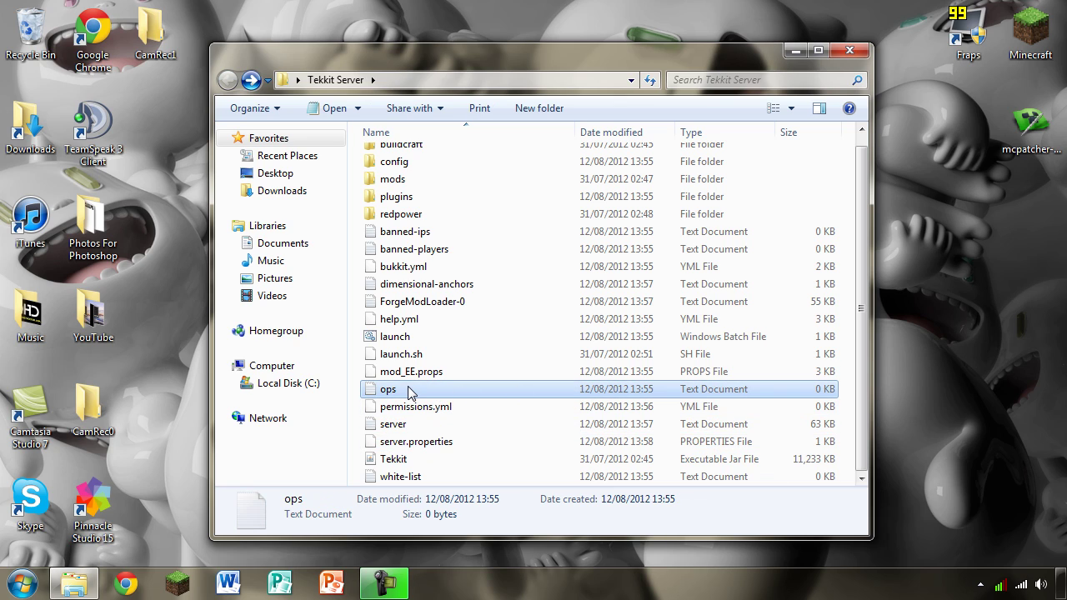
mouse_move(388, 389)
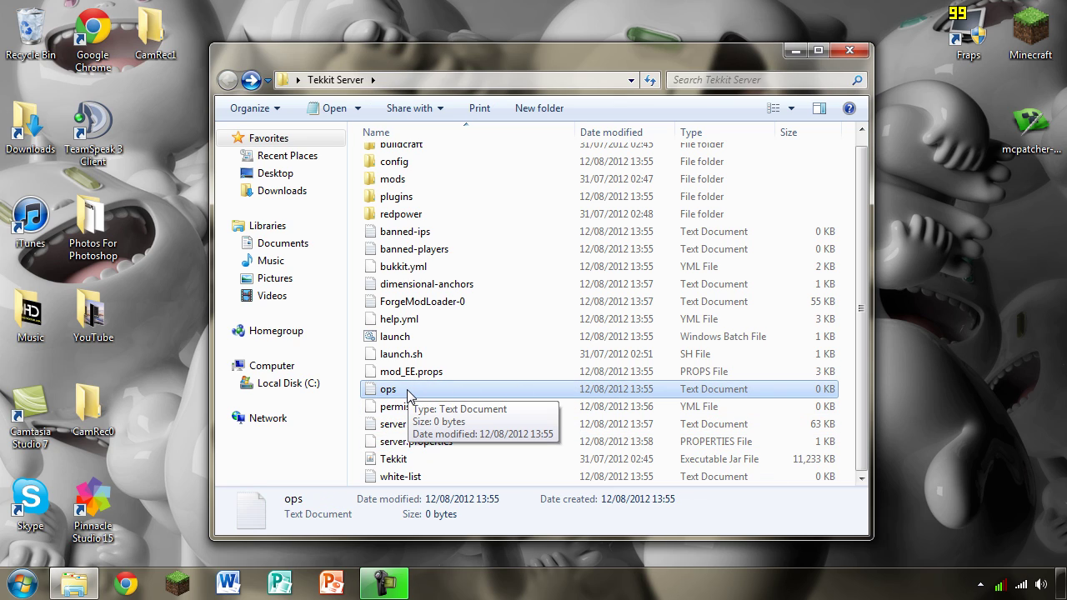
double_click(407, 391)
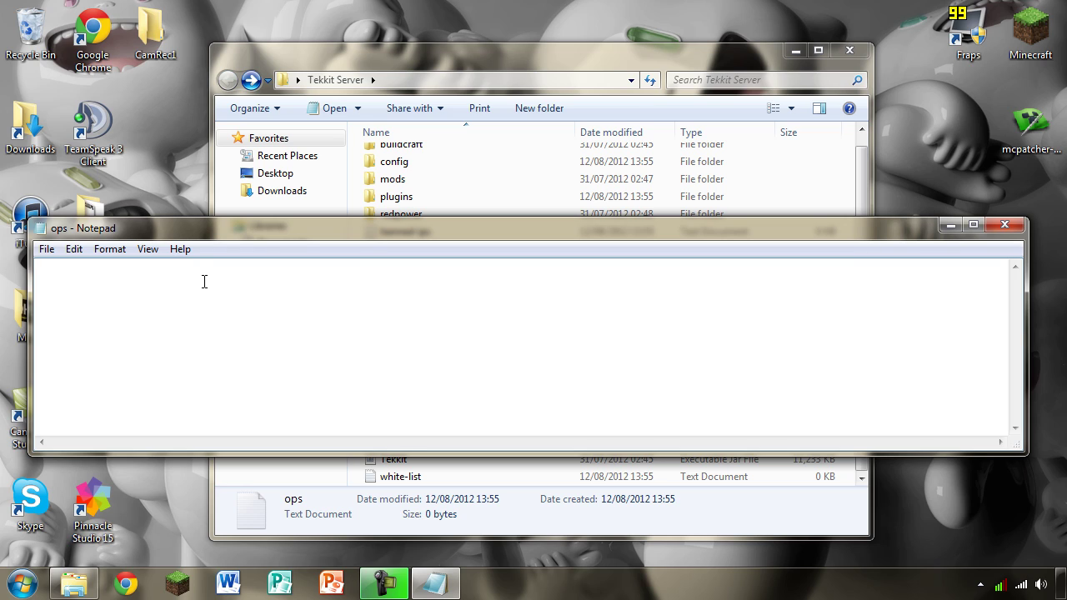
Add the operator's player name to ops, save it, and close Notepad
text(jjjj)
text(boi123)
click(47, 249)
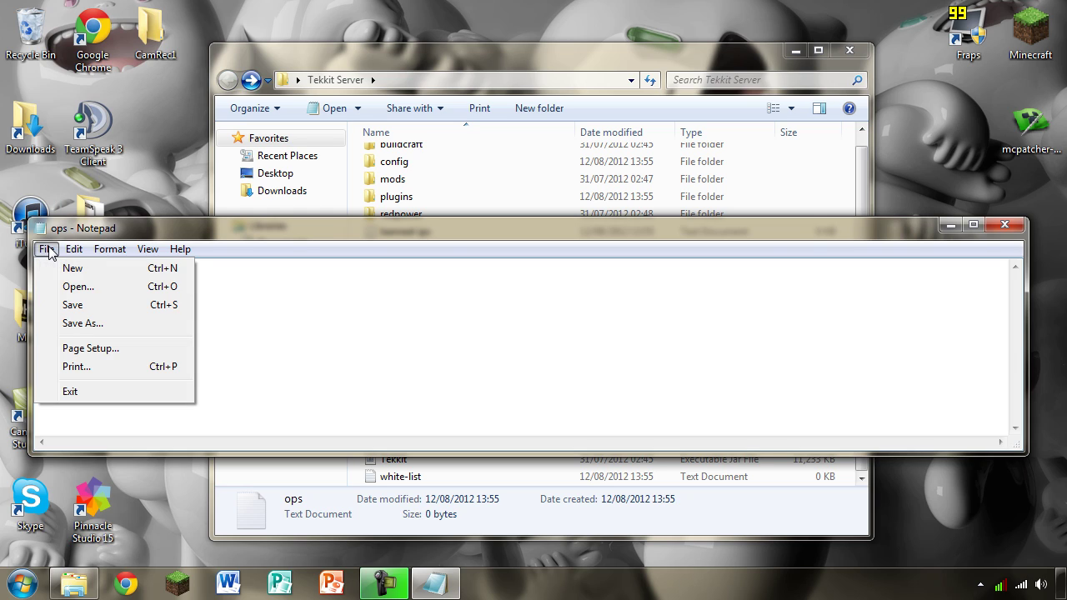
click(73, 305)
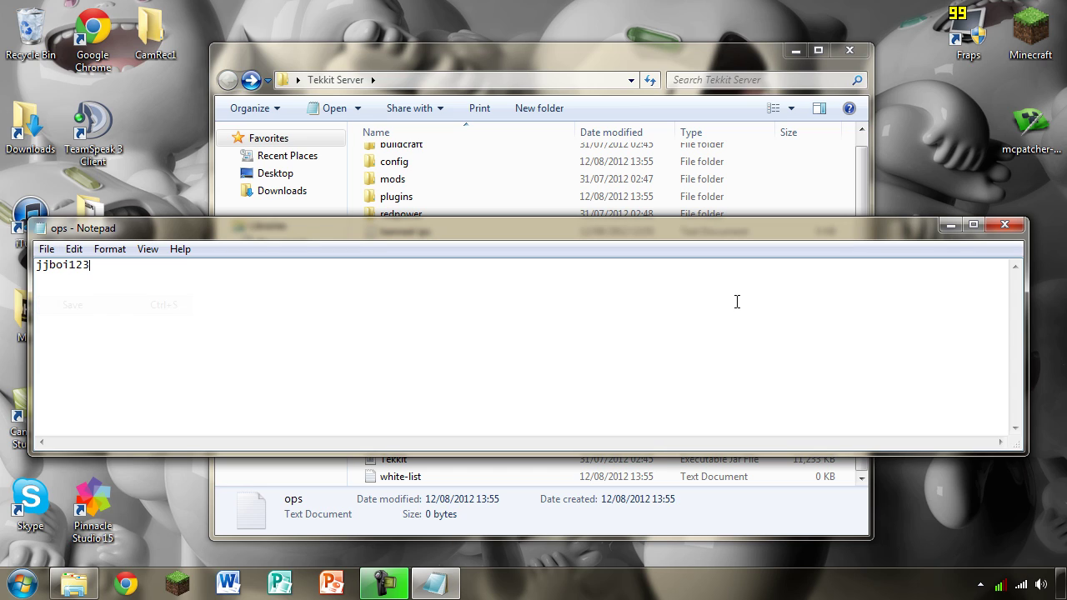
click(1005, 226)
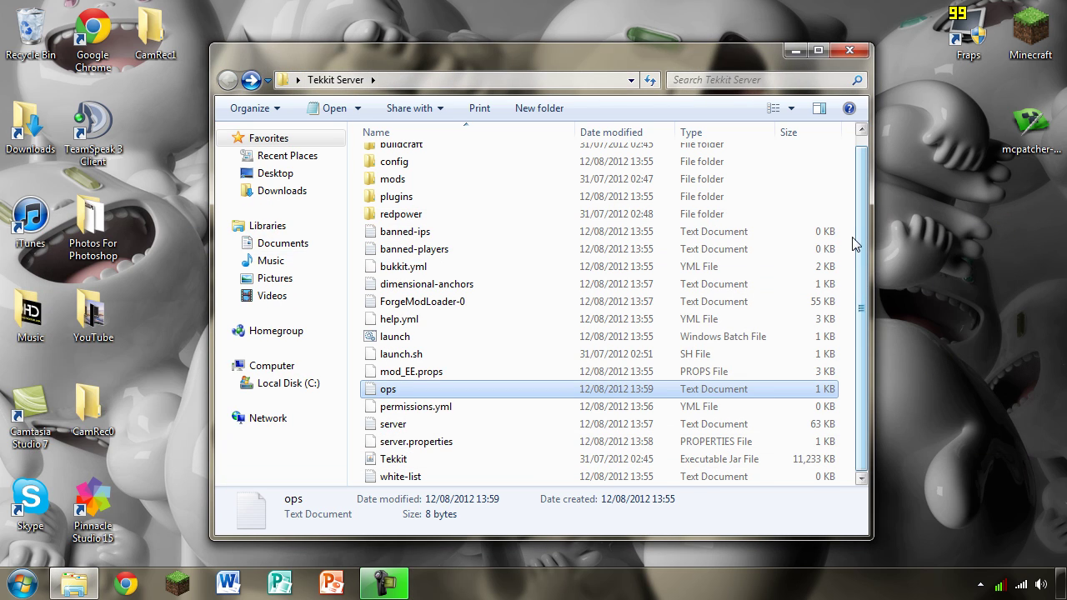
click(961, 428)
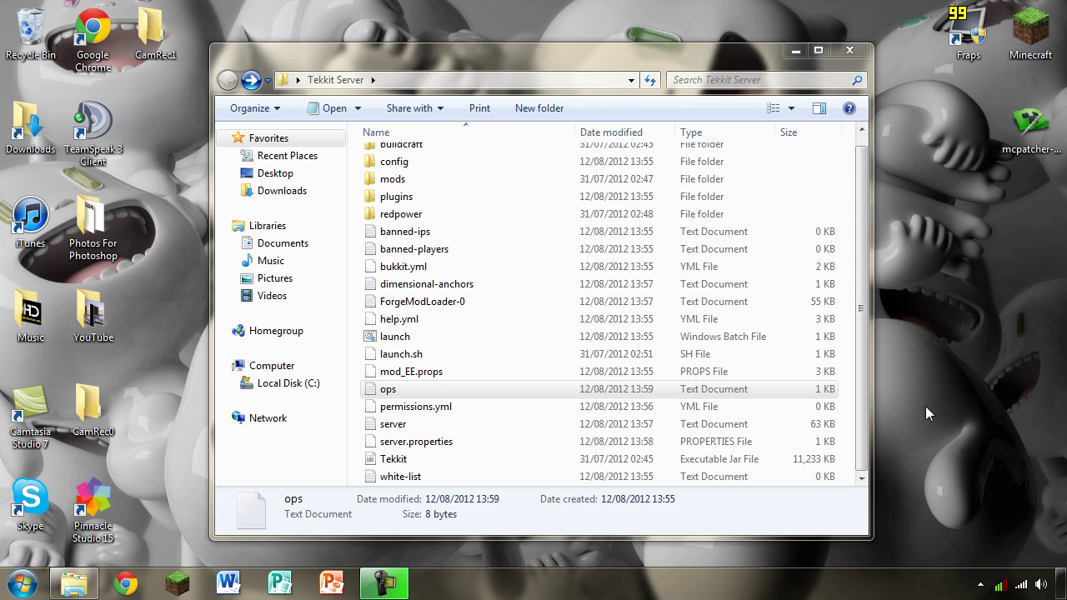
Run the Tekkit server launch script, close the folder window, and reposition the console
double_click(431, 344)
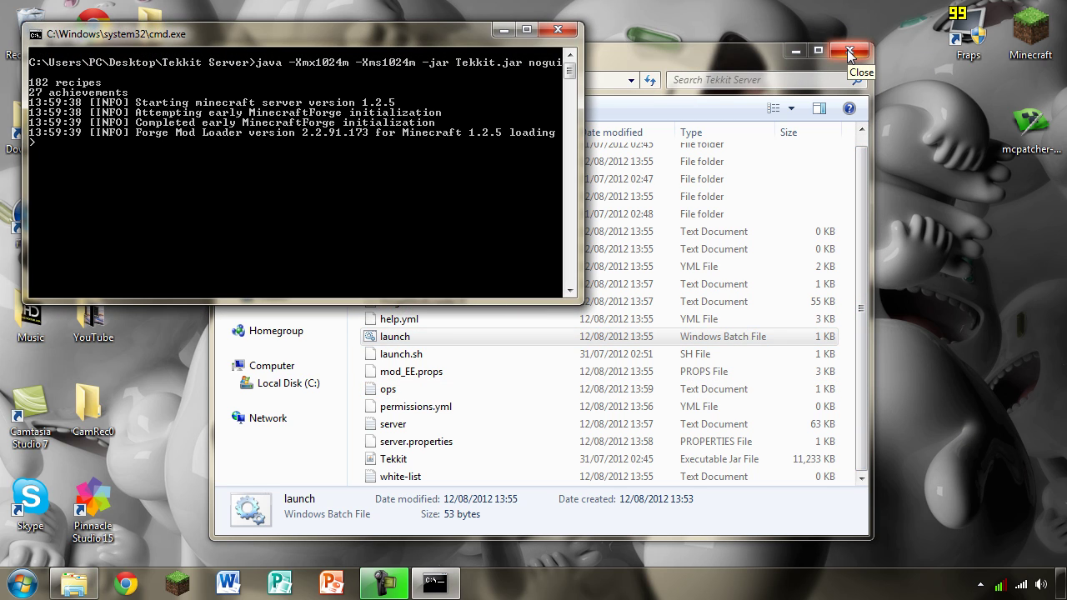
click(721, 50)
click(794, 47)
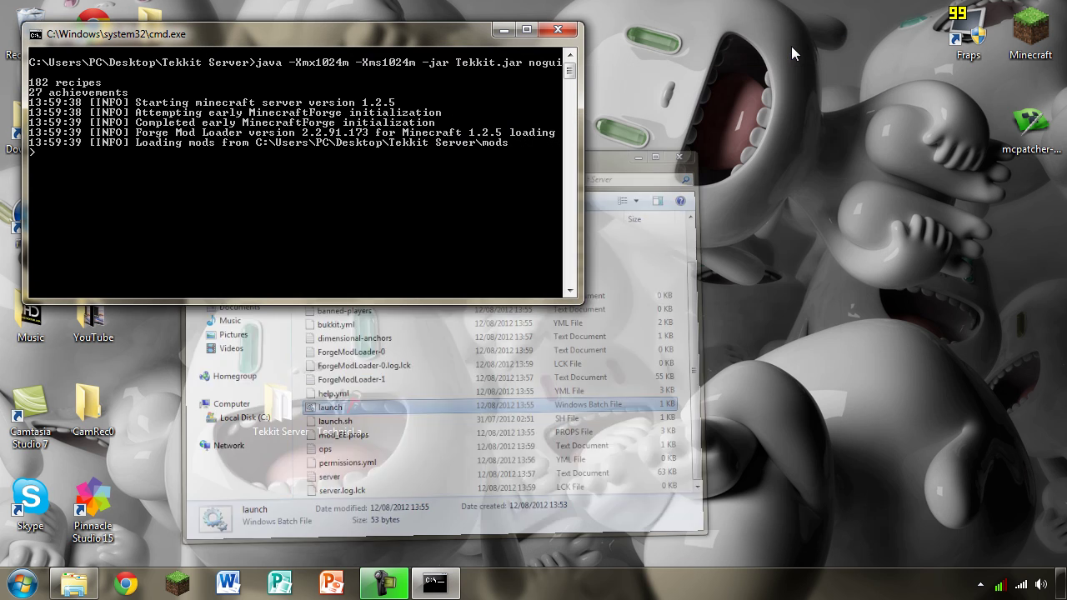
drag(430, 30, 467, 43)
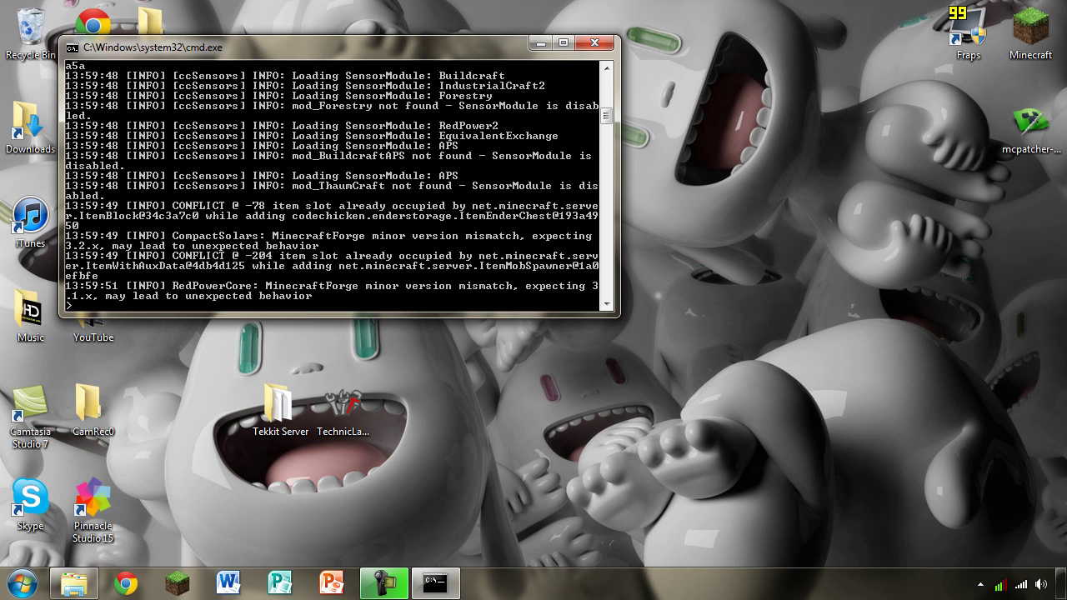
click(23, 584)
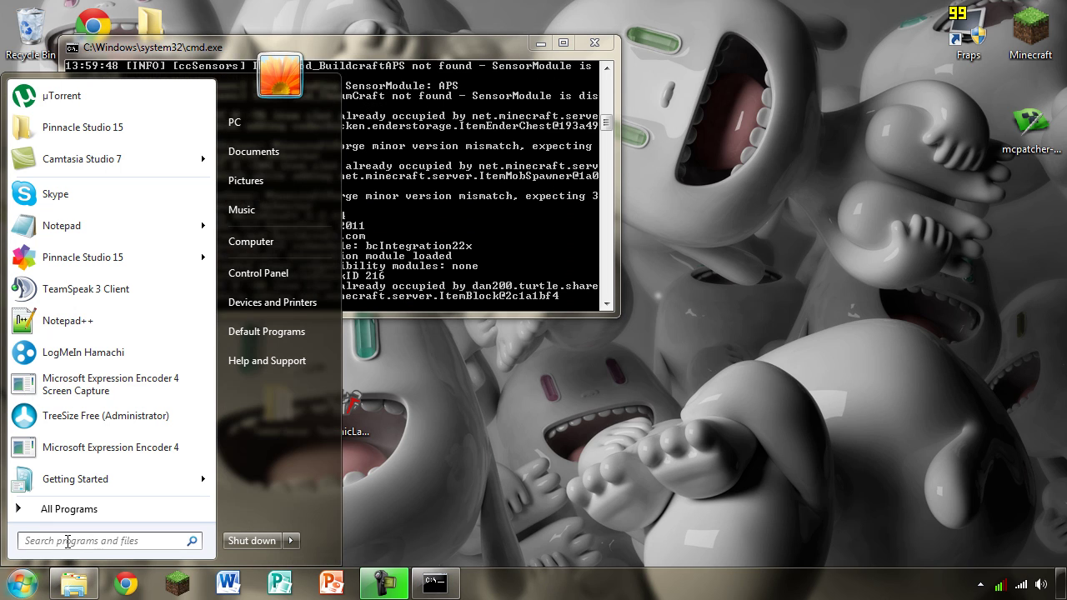
click(698, 467)
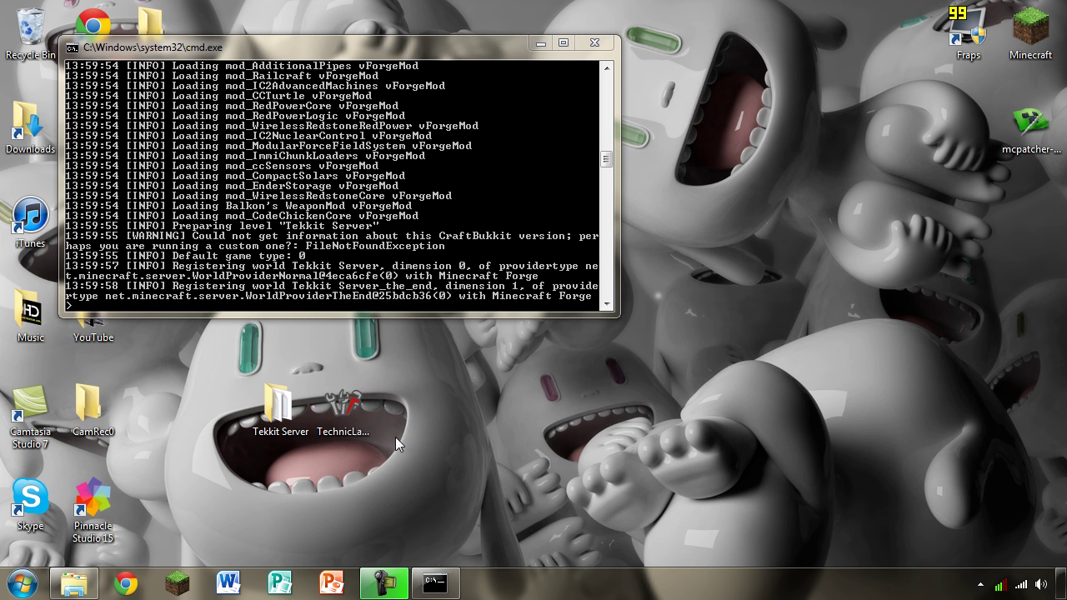
Launch the Tekkit client from the TechnicLauncher desktop shortcut
double_click(373, 424)
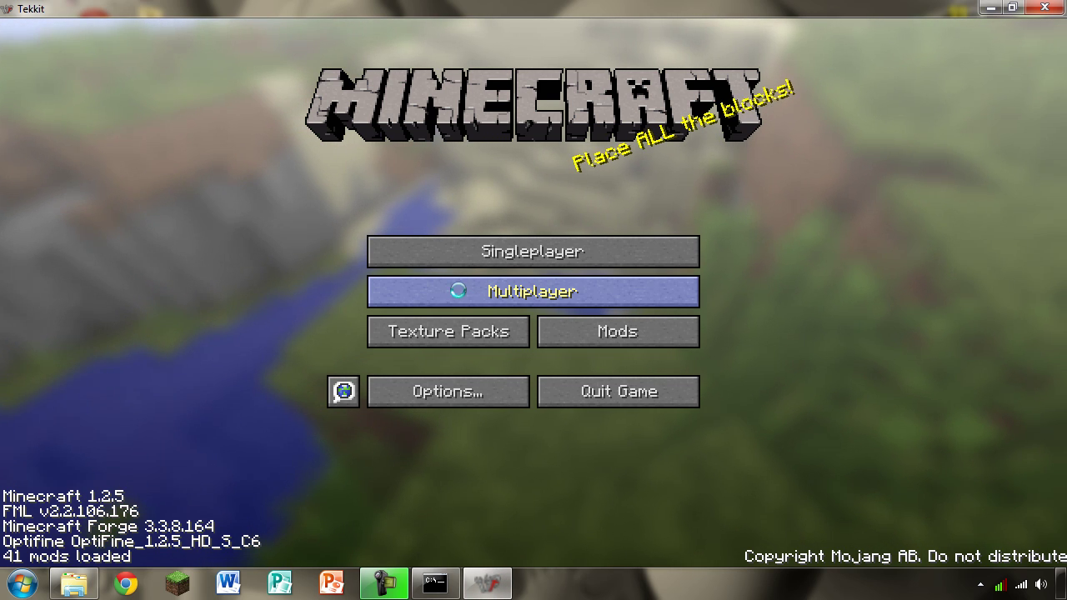
Direct Connect to 5.201.202.3:25565 from the Multiplayer menu and join the server
click(493, 293)
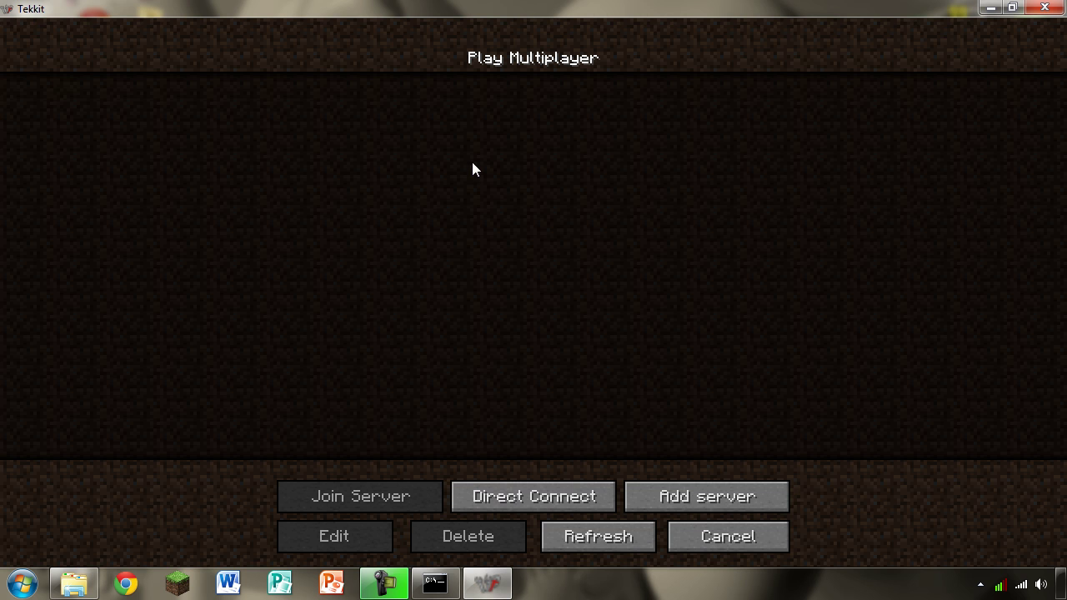
click(566, 484)
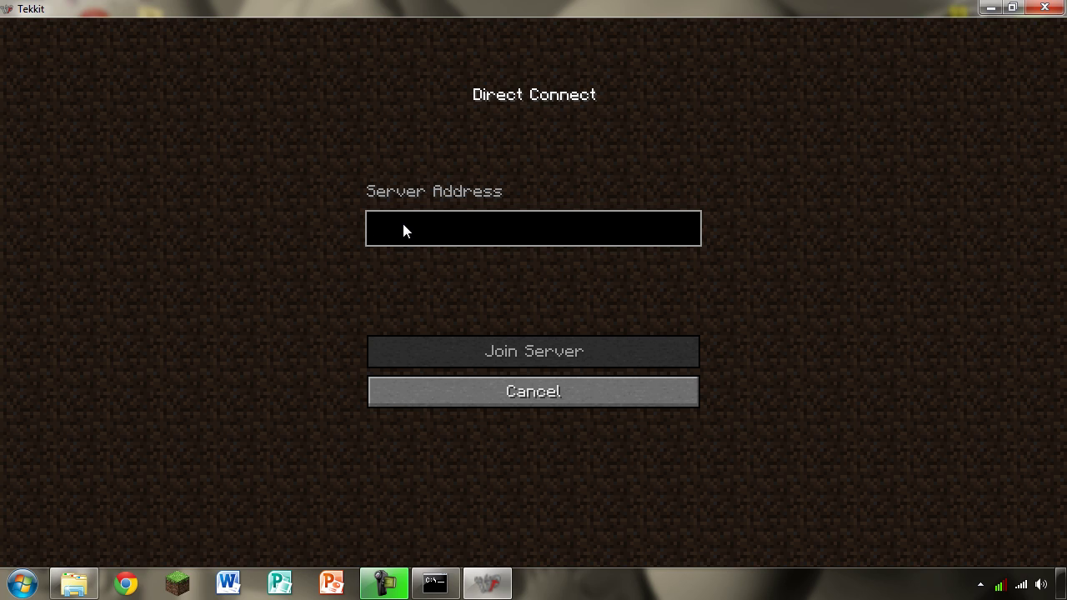
text(5)
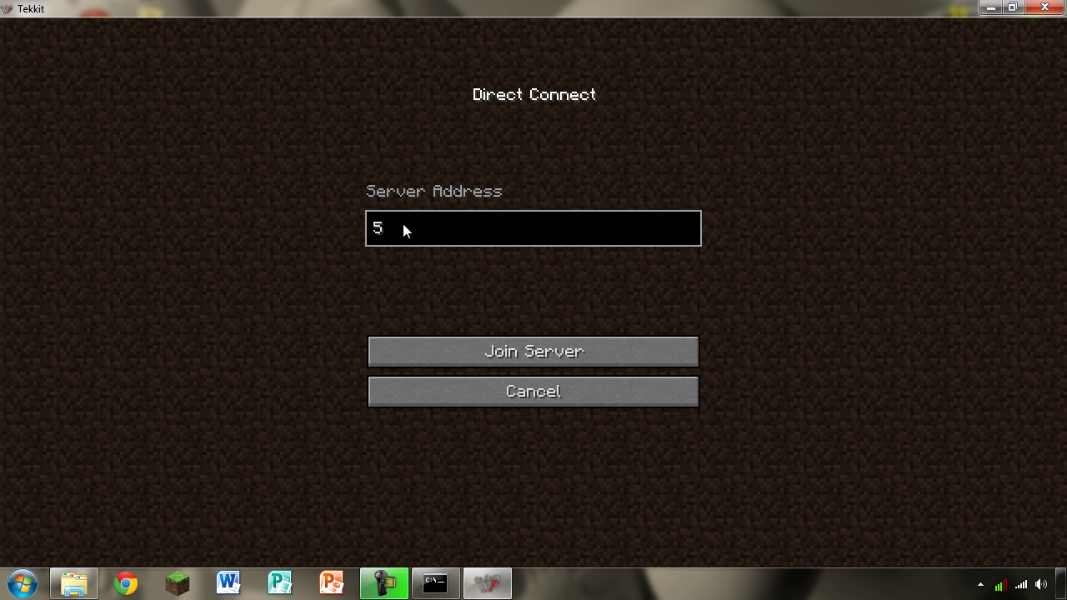
text(201.1)
text(20)
key(BackSpace)
text(3:2)
text(5565)
click(573, 349)
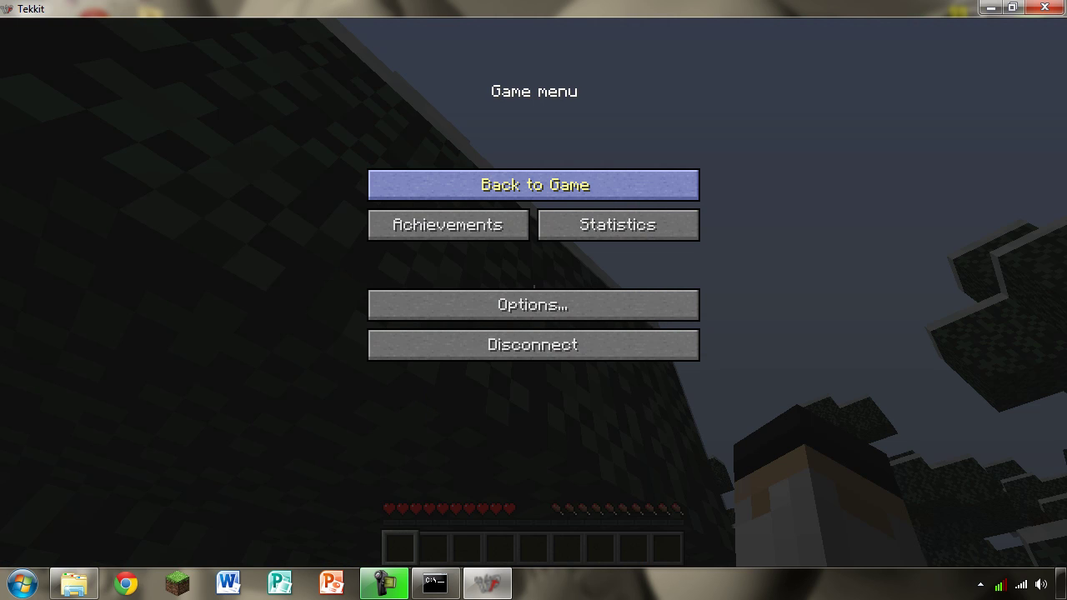
Return to the game, open the inventory, and page through the NEI item list four times
click(450, 175)
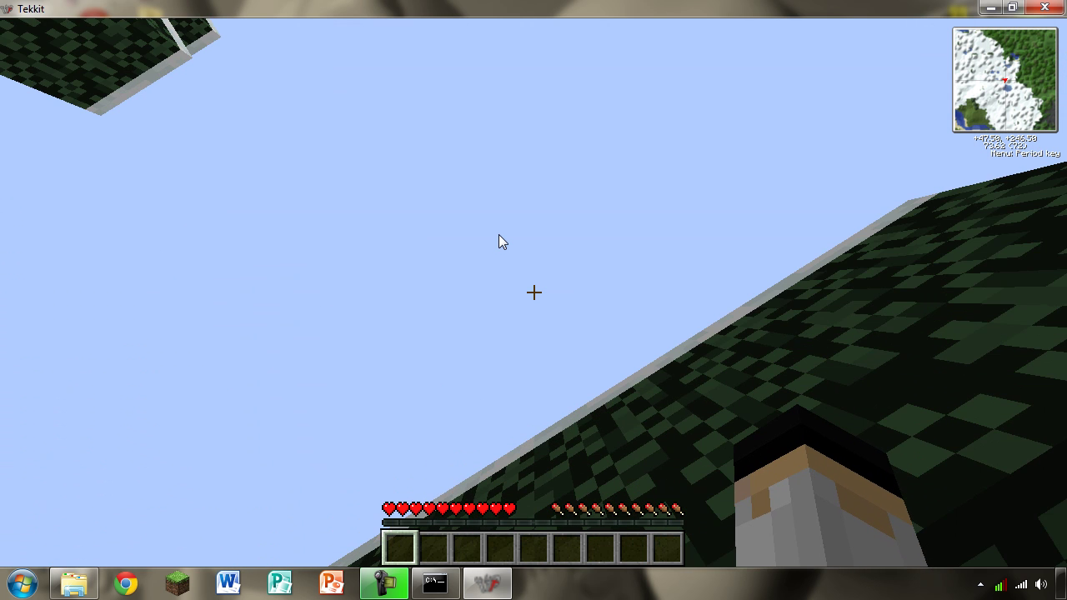
key(e)
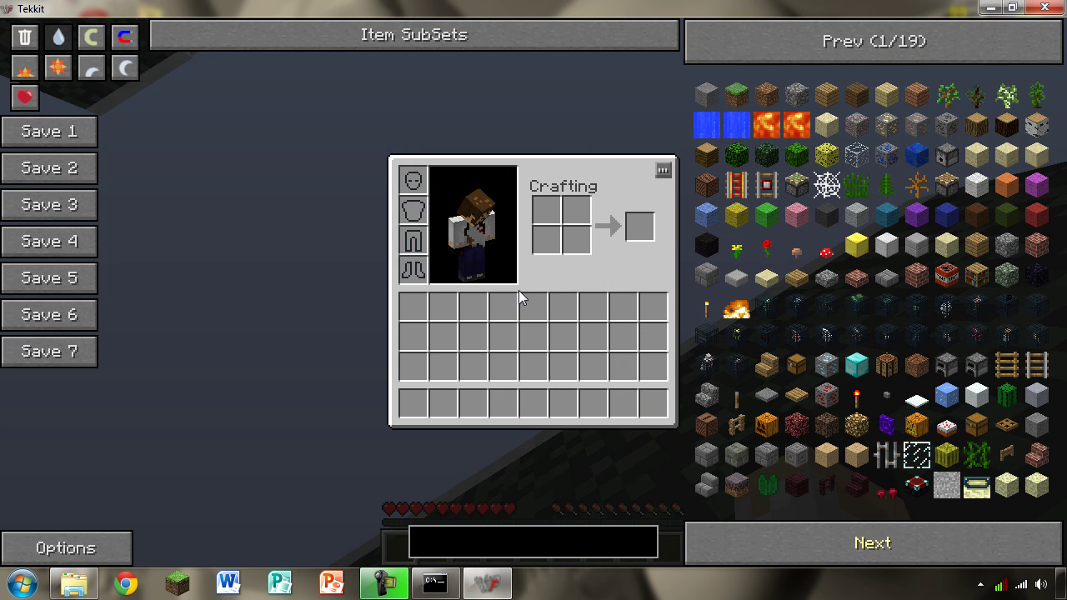
click(816, 548)
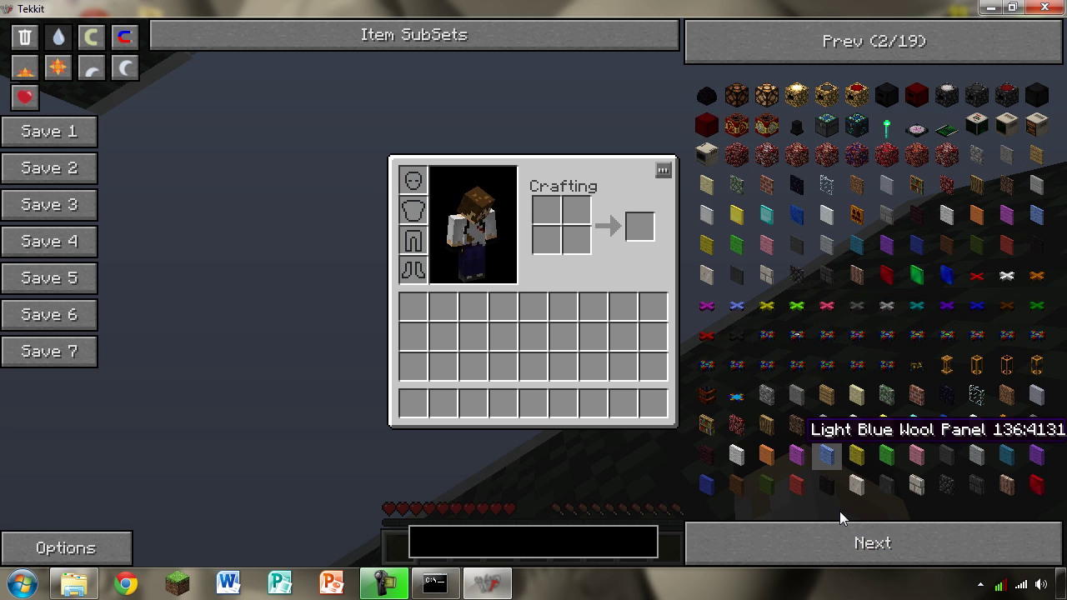
click(827, 544)
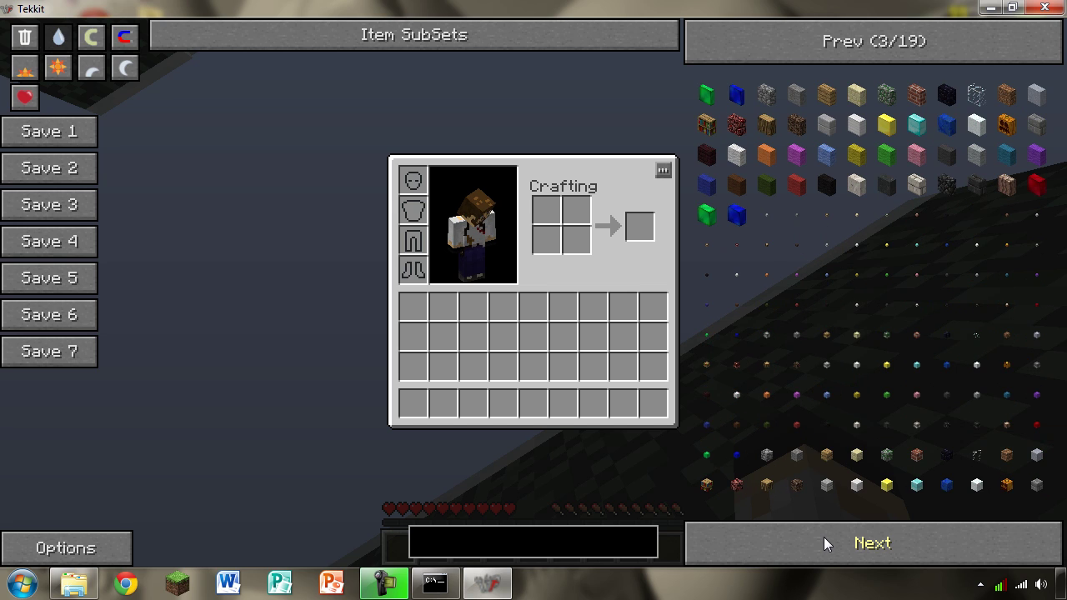
click(824, 543)
click(823, 542)
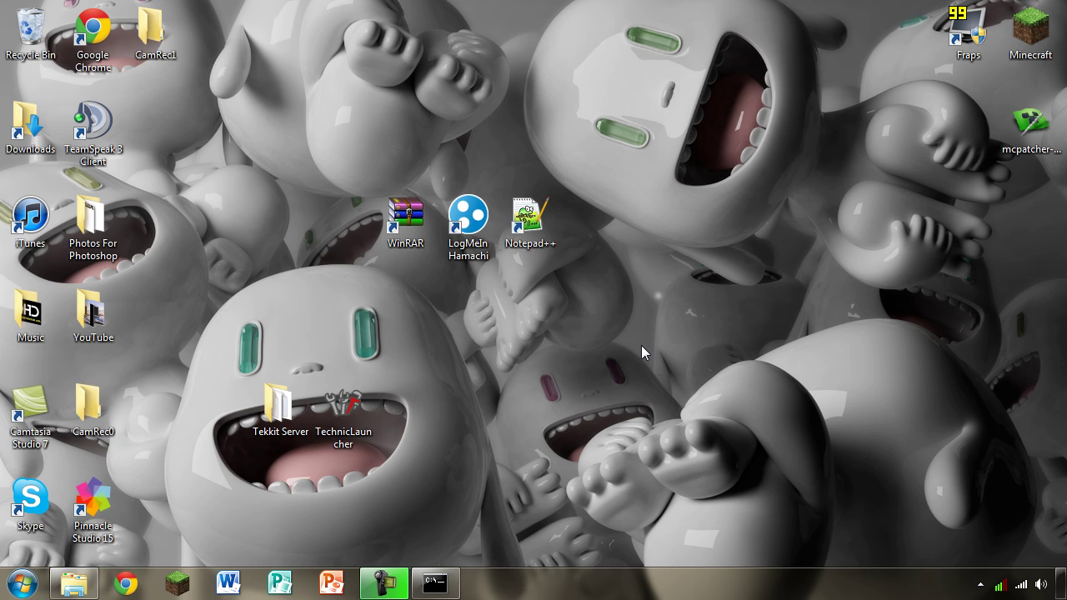
Restore the server console and scroll back through the log to the lost-connection entry
click(449, 592)
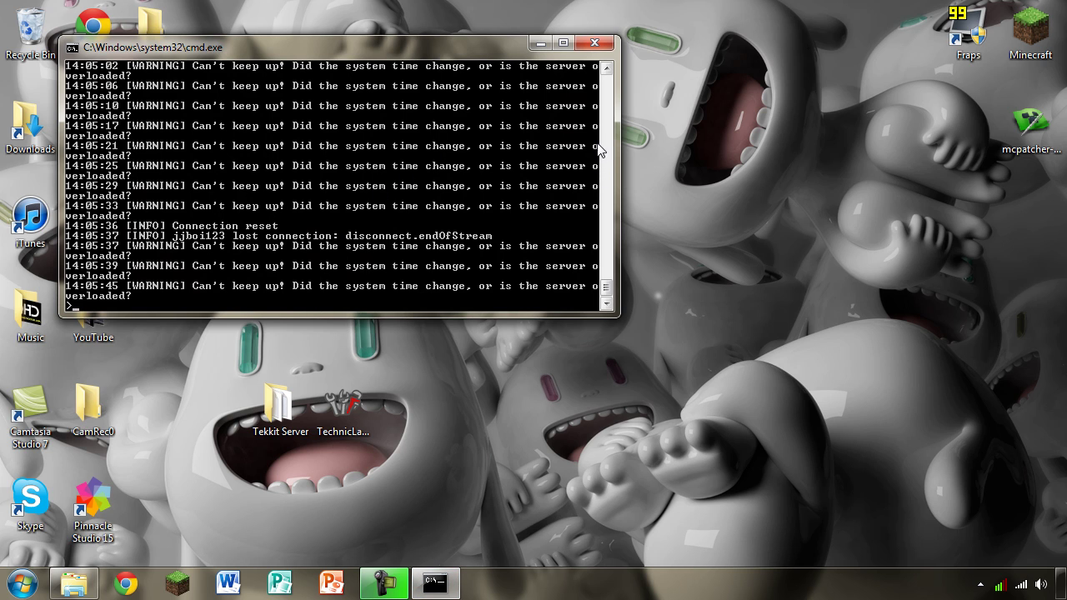
click(605, 67)
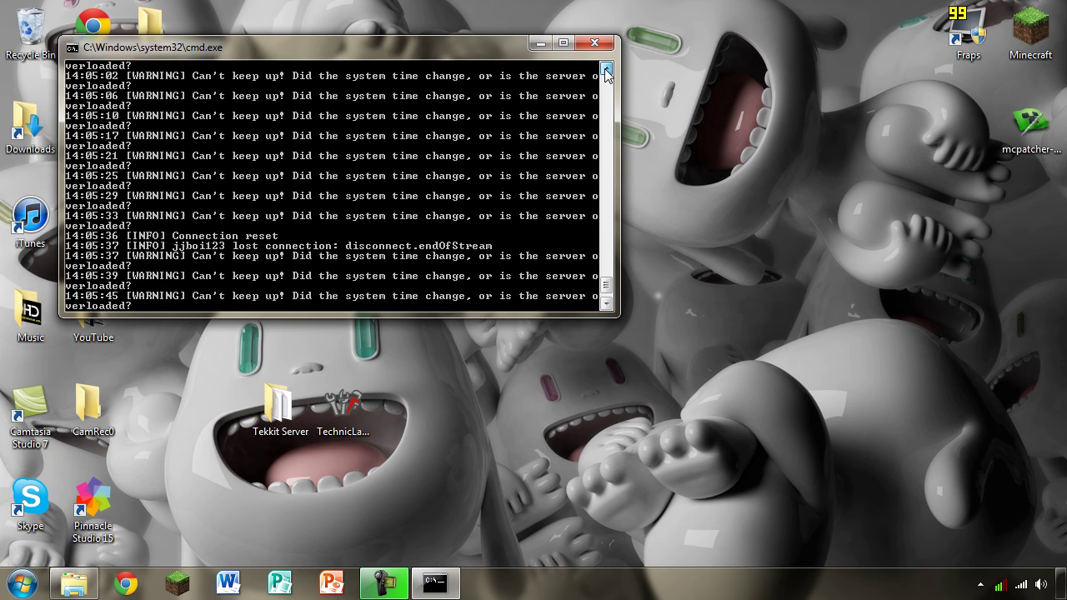
click(606, 73)
click(606, 73)
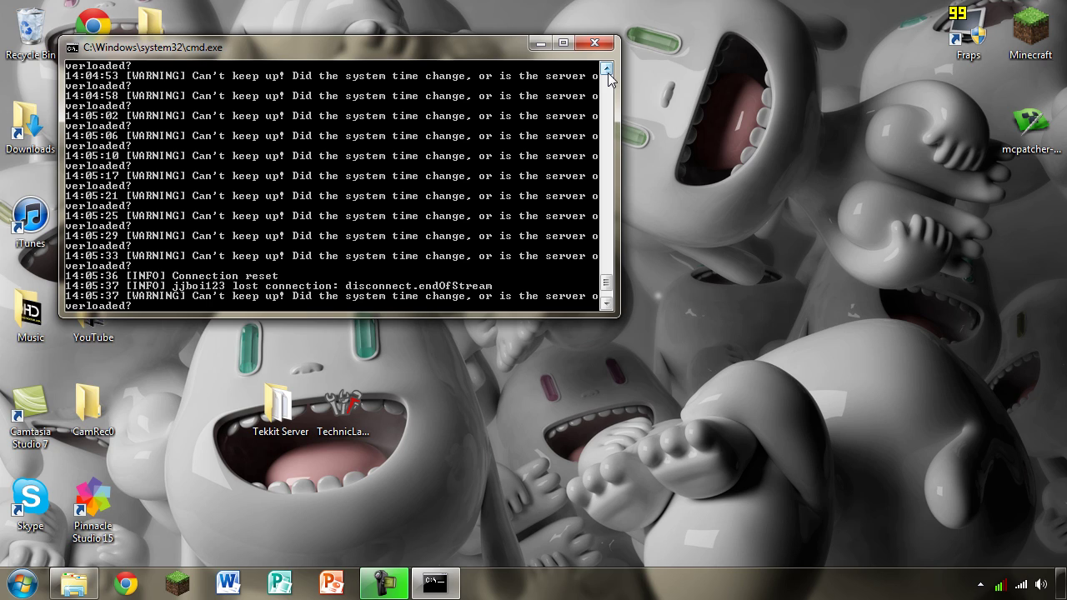
click(607, 72)
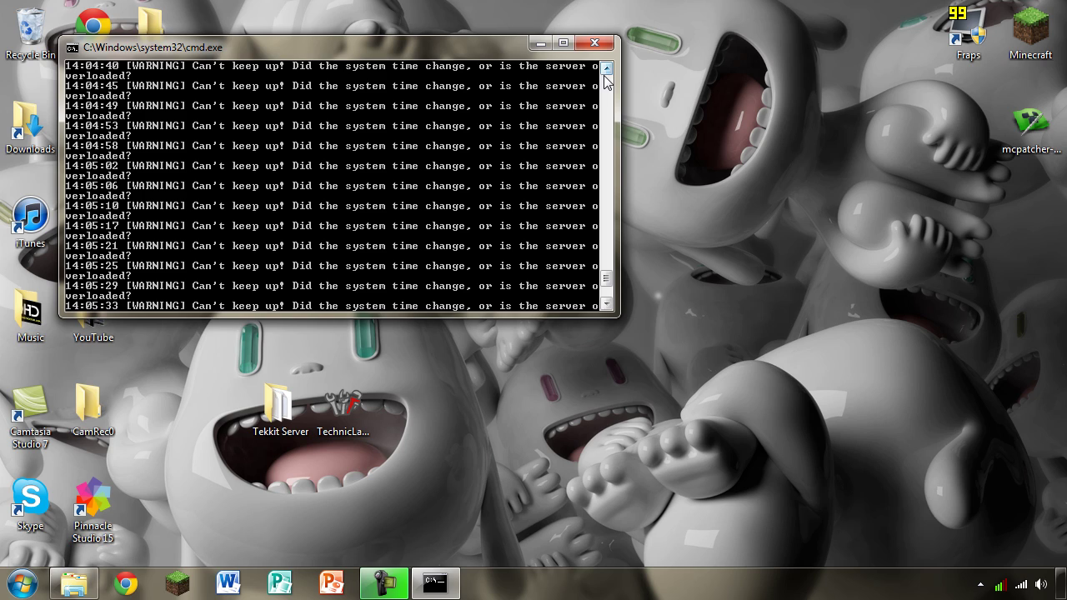
click(606, 72)
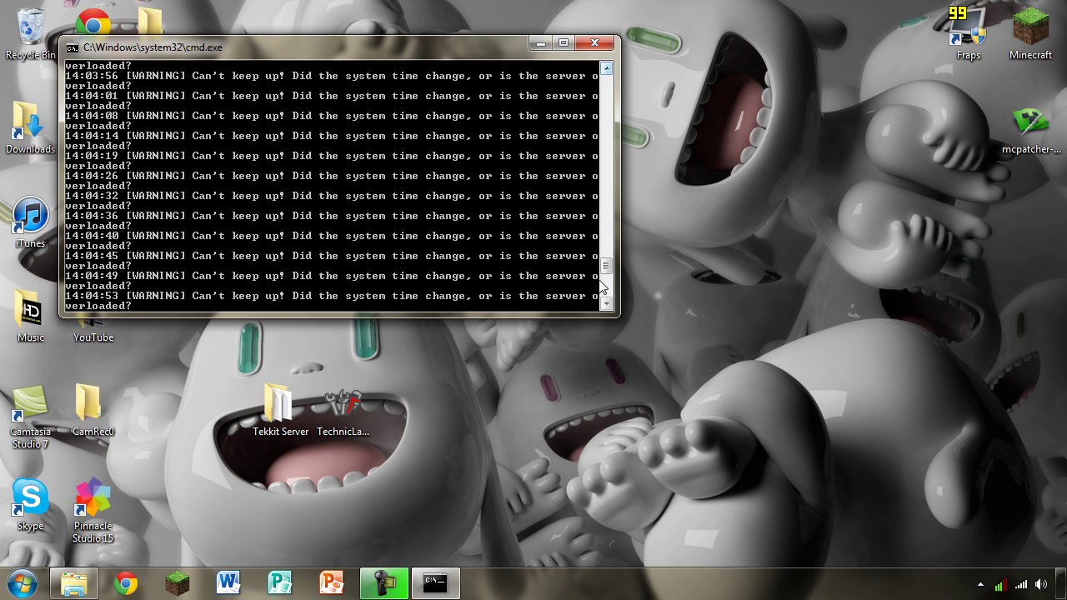
Scroll up to the player login and mod list lines, then close the server console
scroll(123, 136, up, 6)
scroll(123, 136, up, 5)
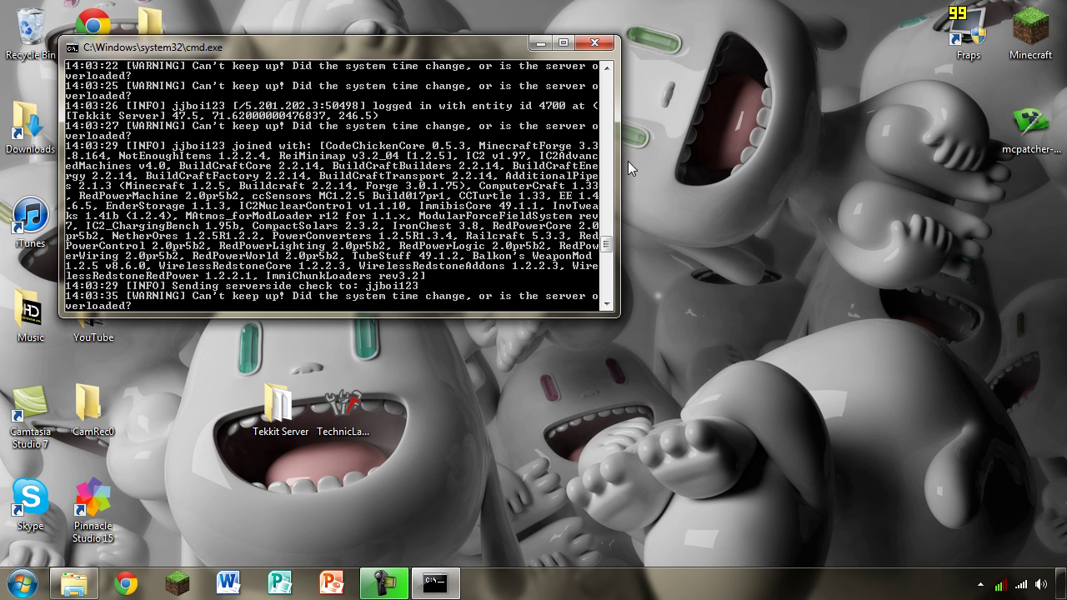
click(596, 44)
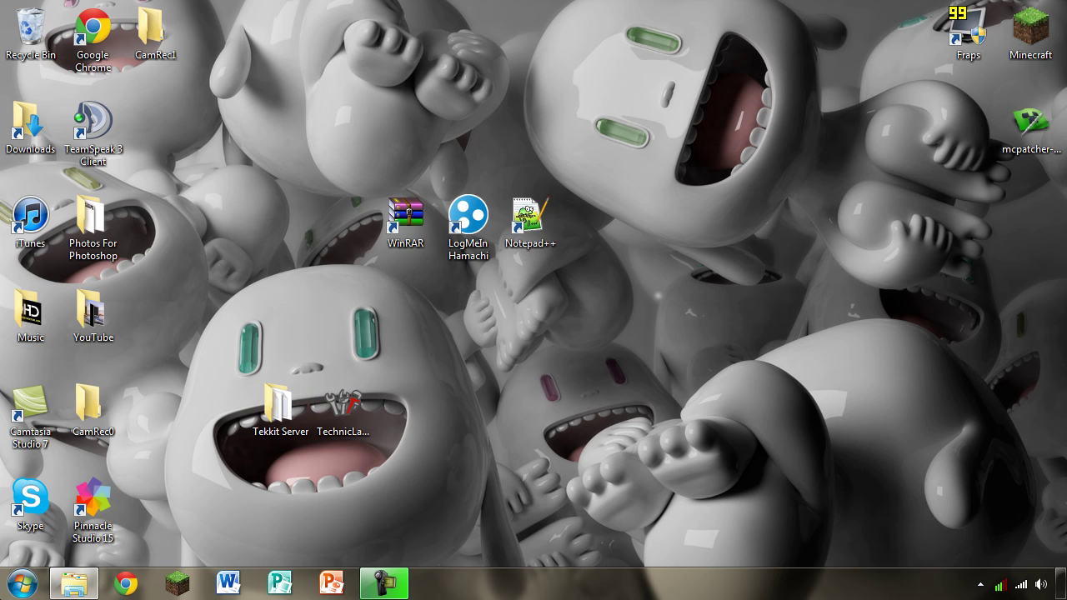
Search Control Panel for 'fire' and view Windows Firewall, off for home/work and public networks
click(22, 586)
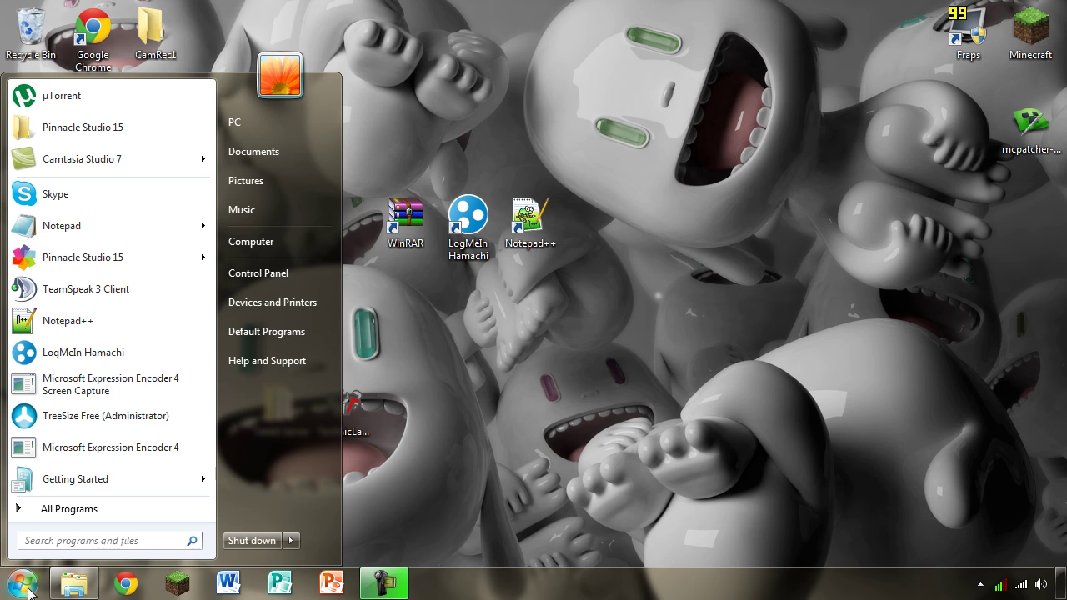
click(282, 267)
click(613, 46)
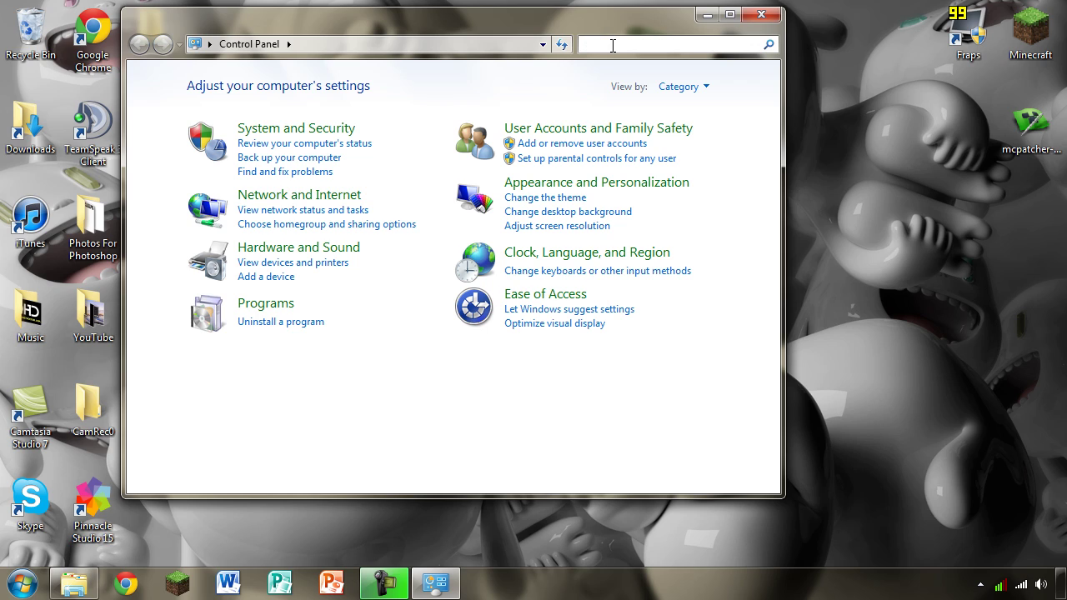
text(fire)
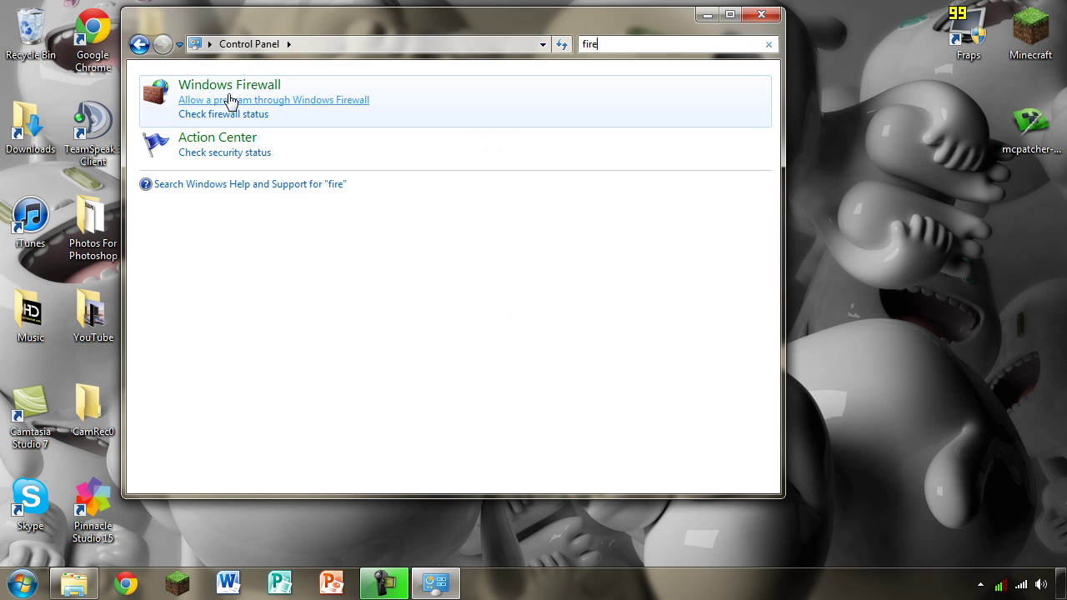
click(233, 89)
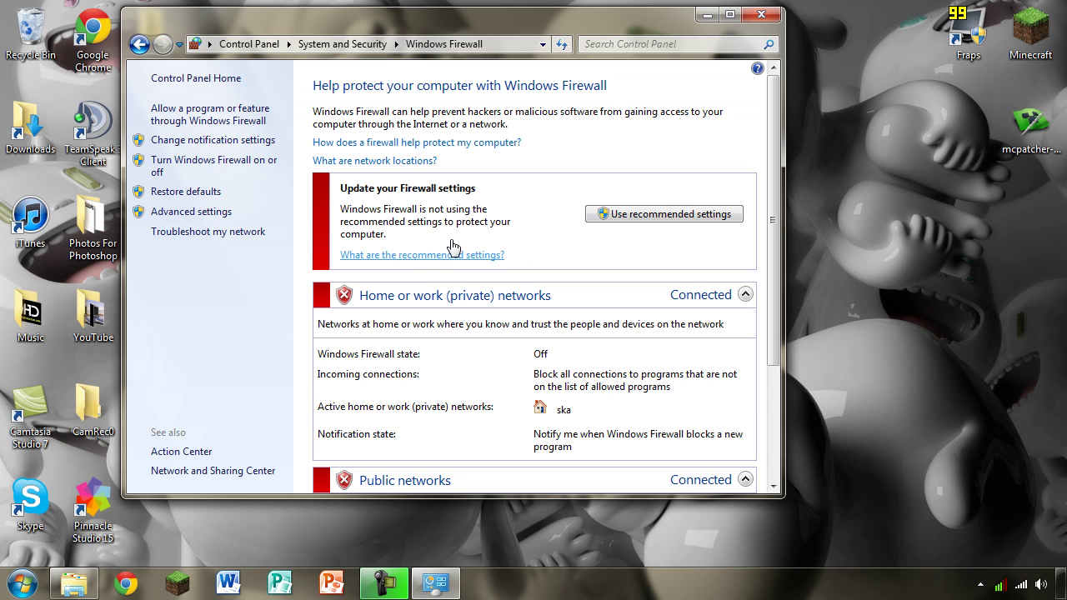
drag(774, 188, 782, 458)
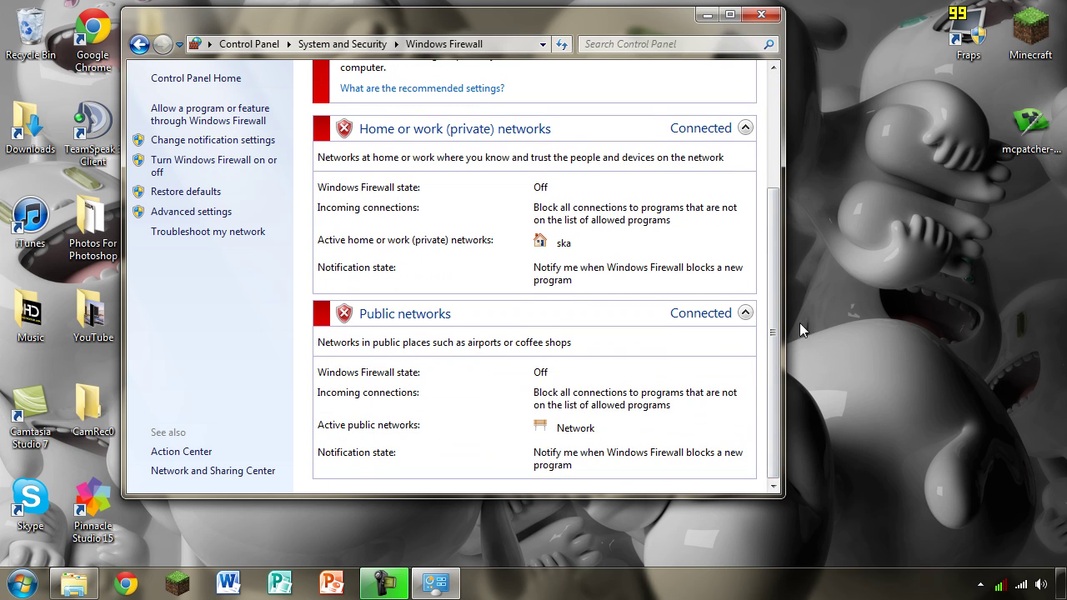
scroll(583, 208, up, 5)
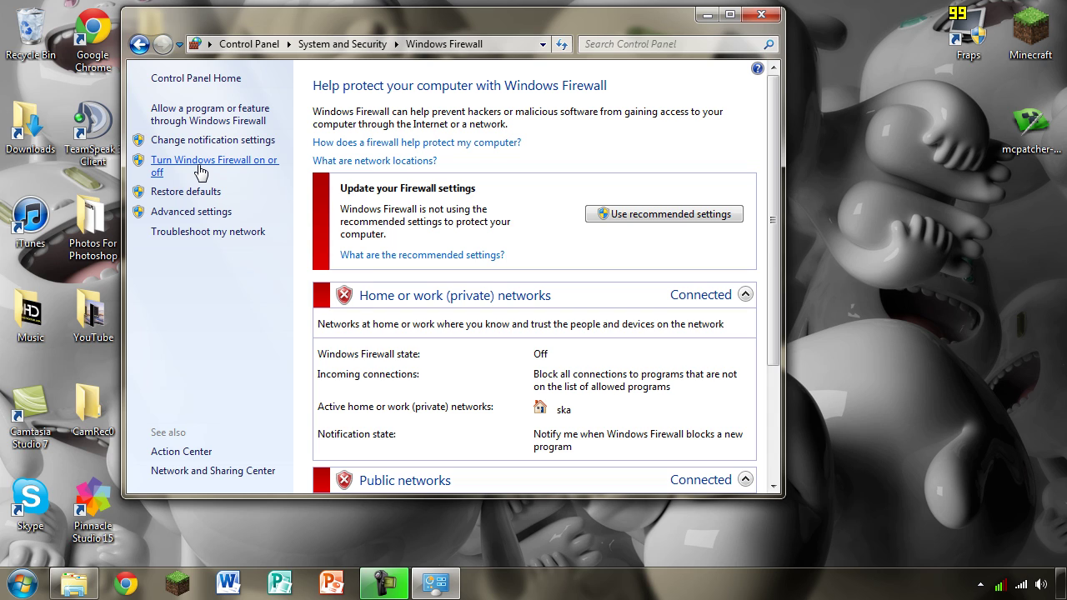
Close Windows Firewall, back to the desktop with the Tekkit Server folder and TechnicLauncher icon
click(761, 14)
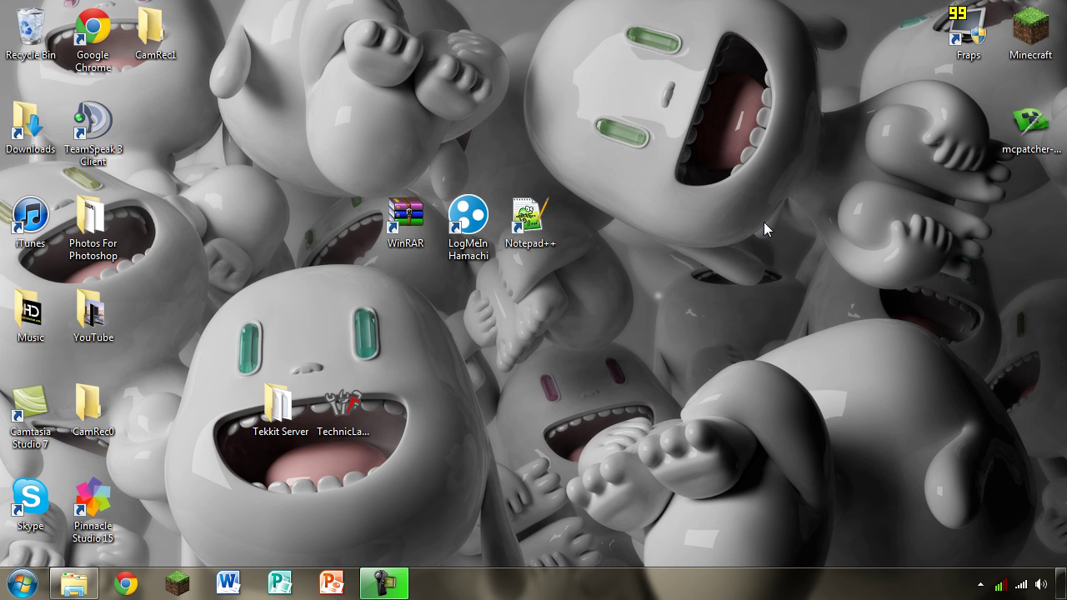
drag(660, 131, 703, 126)
drag(585, 10, 794, 203)
drag(580, 12, 800, 204)
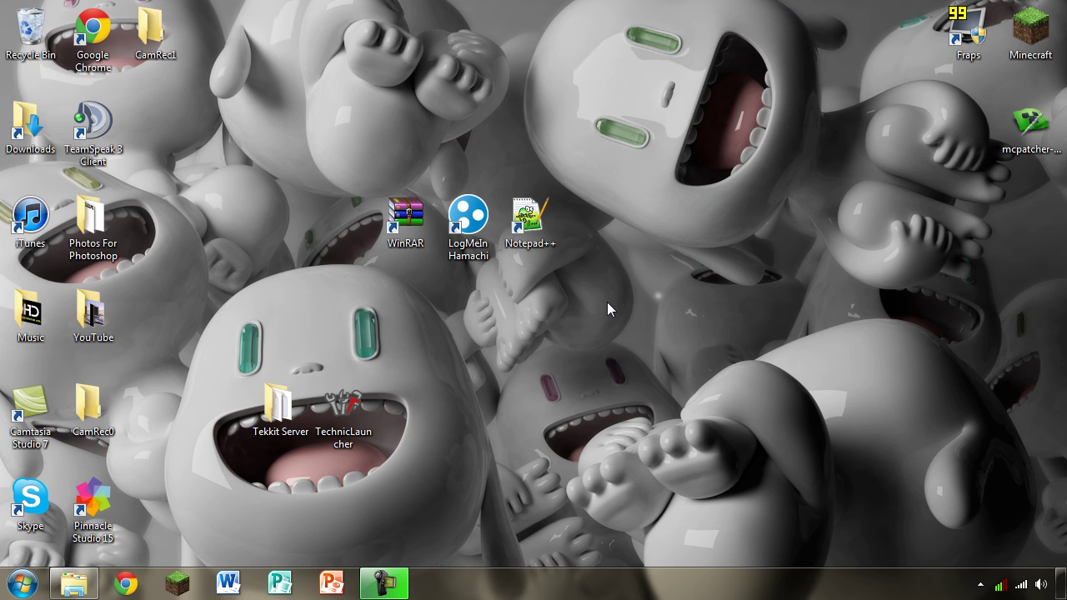